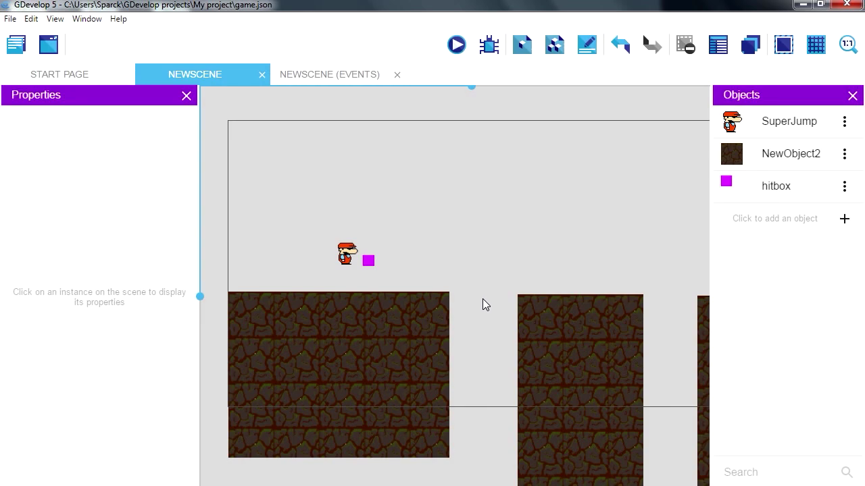
- Run a preview and jump the character across all three platforms and back
click(457, 45)
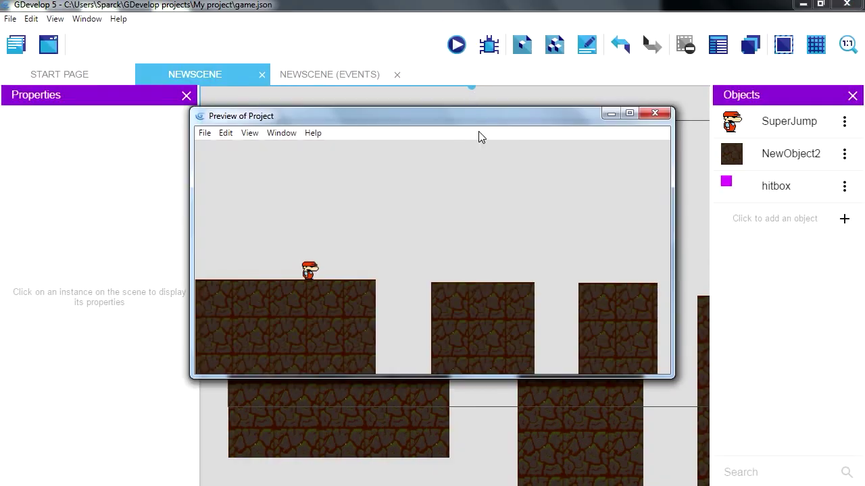
key(space)
key(Right)
key(space)
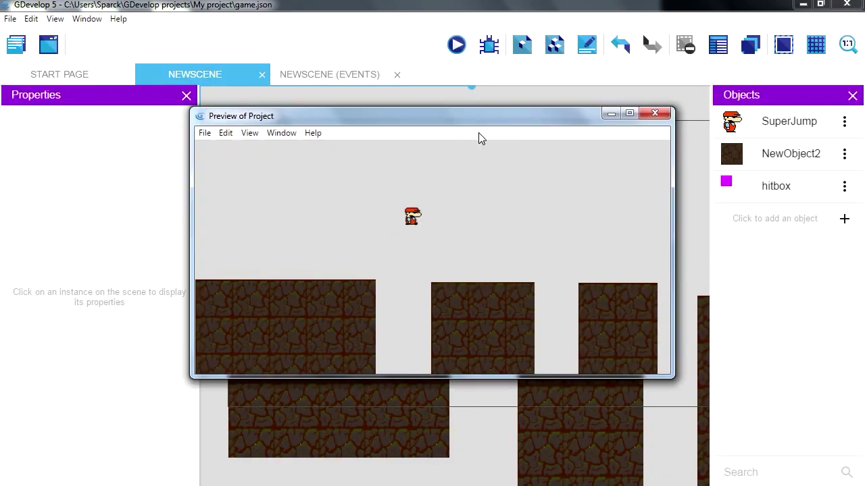
key(Right)
key(space)
key(Left)
key(space)
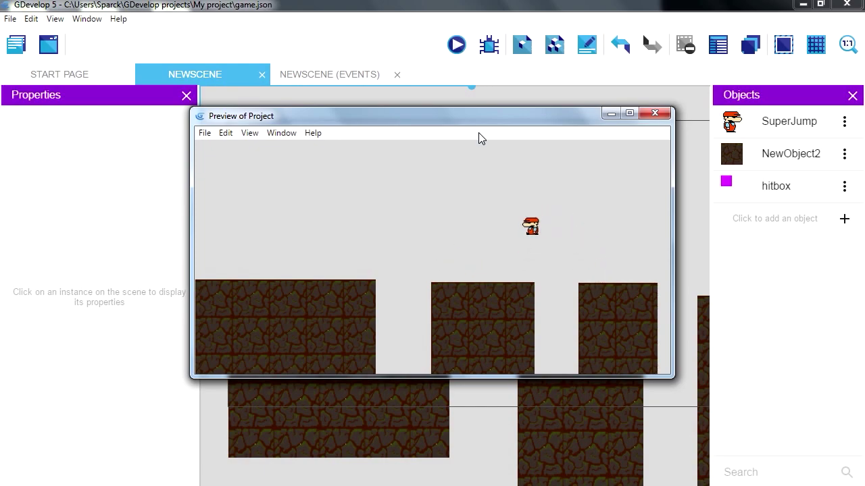
key(Left)
key(space)
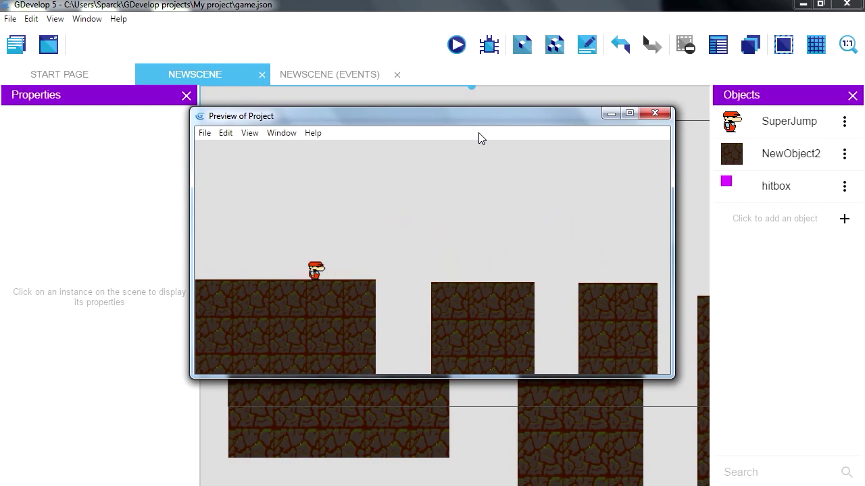
- Close the game preview and pan the scene view to the right
click(654, 114)
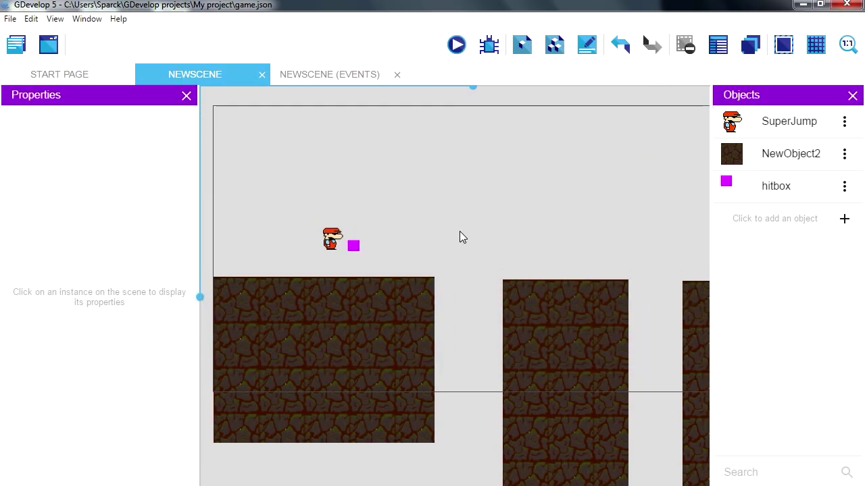
scroll(452, 243, up, 2)
scroll(451, 314, down, 1)
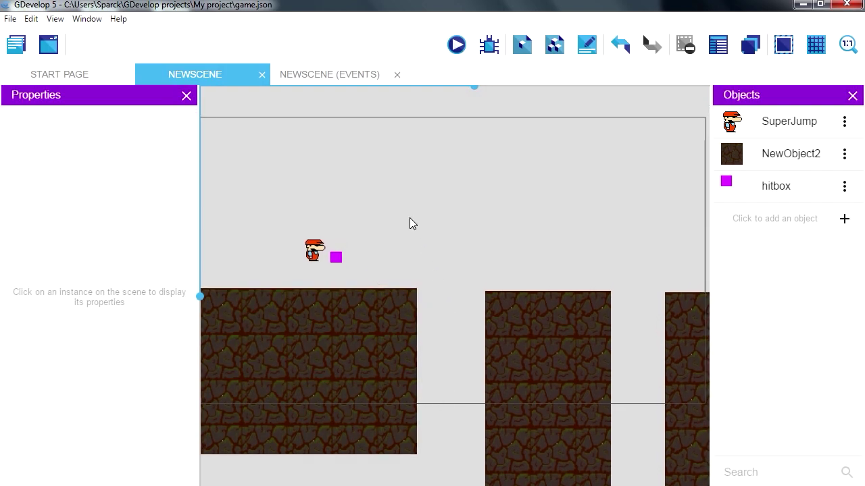
middle_drag(409, 224, 477, 236)
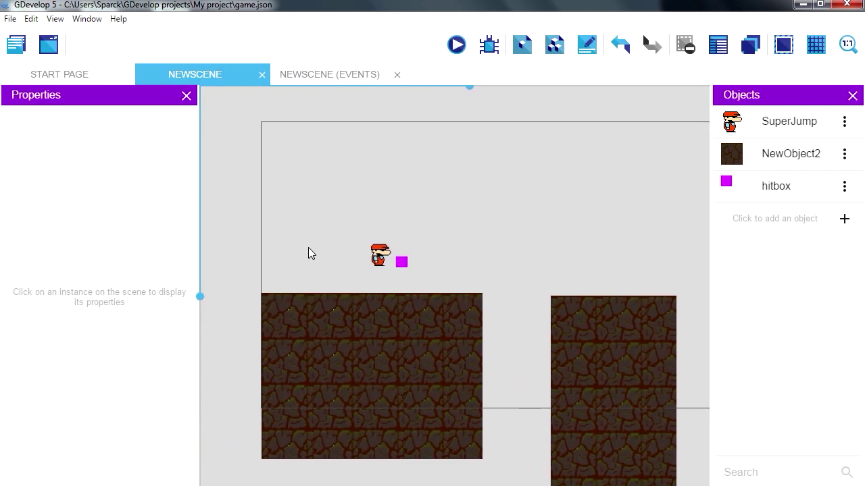
scroll(308, 250, up, 2)
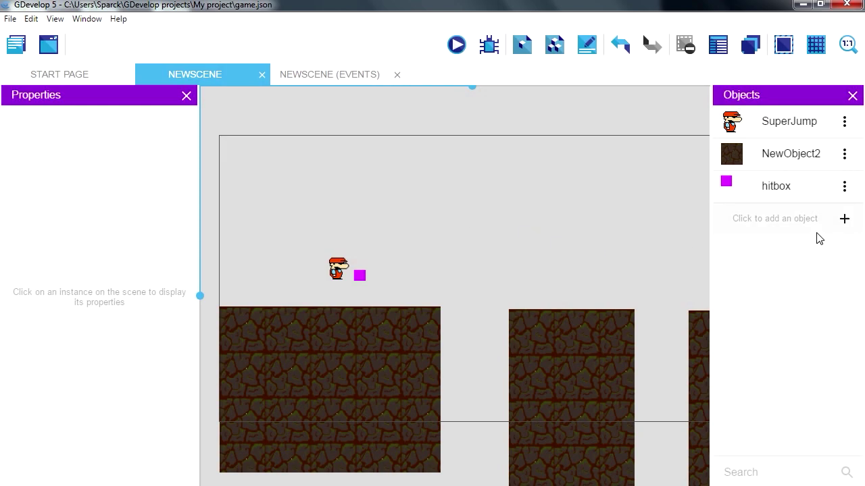
- Add a new sprite object, NewObject, with one empty animation opened for drawing
click(845, 220)
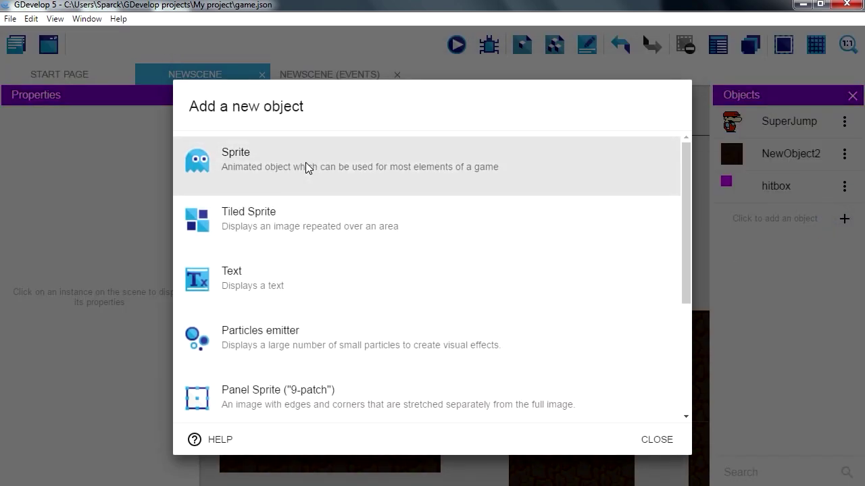
click(306, 167)
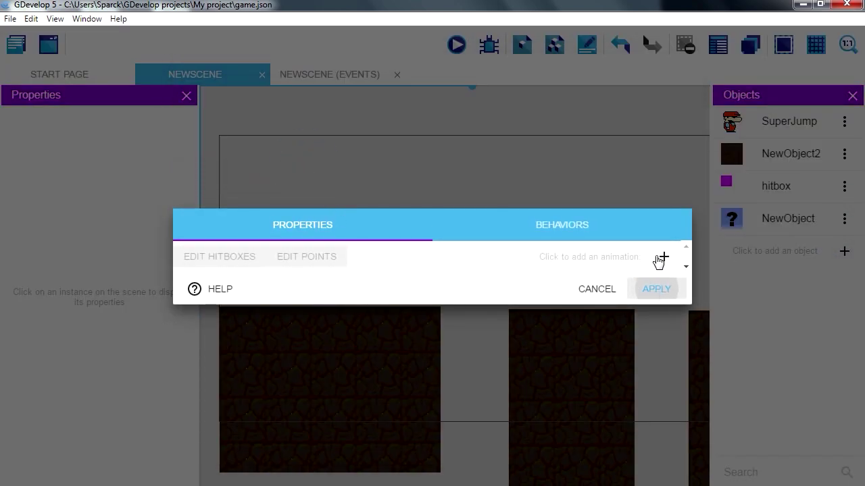
click(660, 259)
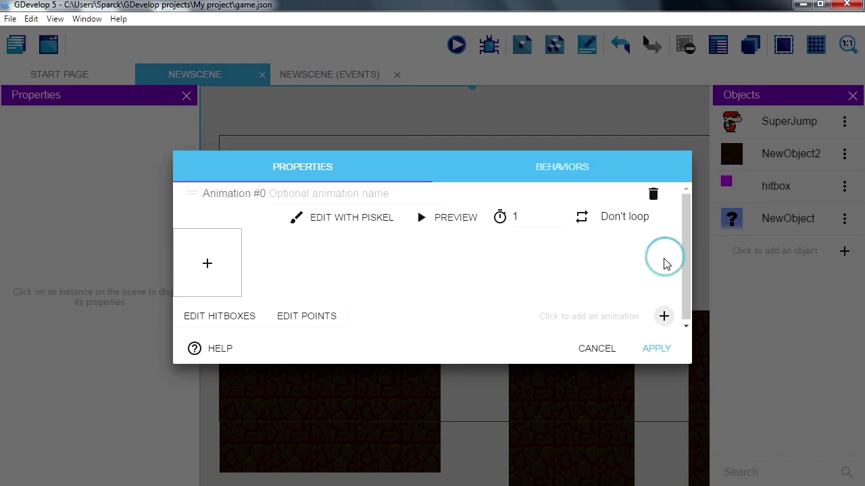
click(357, 217)
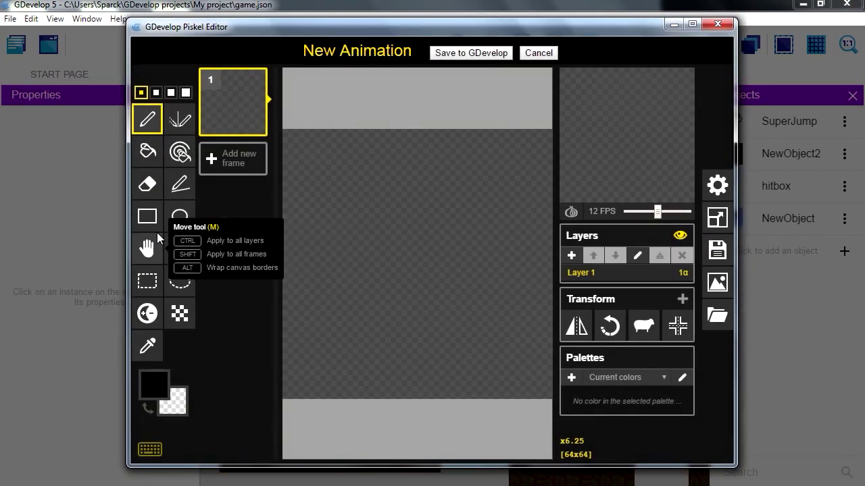
- Fill the Piskel canvas yellow and resize it to 32×32
click(147, 152)
click(152, 383)
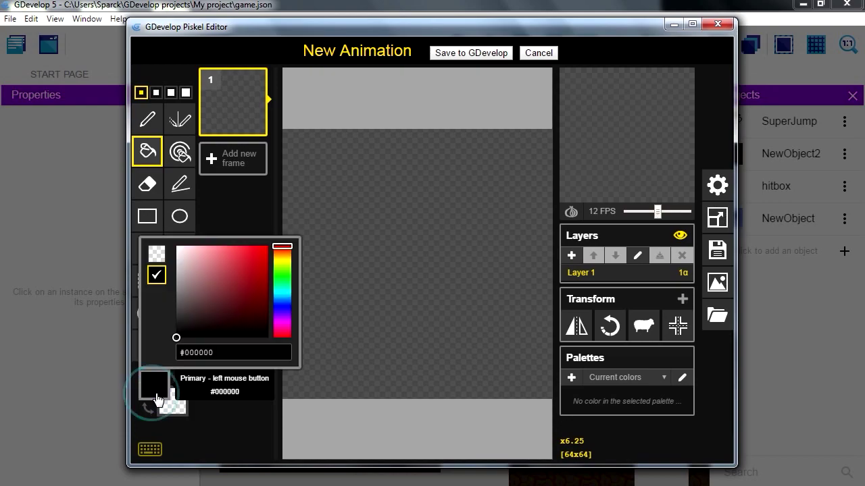
mouse_move(222, 299)
mouse_down()
mouse_move(263, 265)
mouse_move(279, 273)
mouse_move(273, 248)
mouse_up()
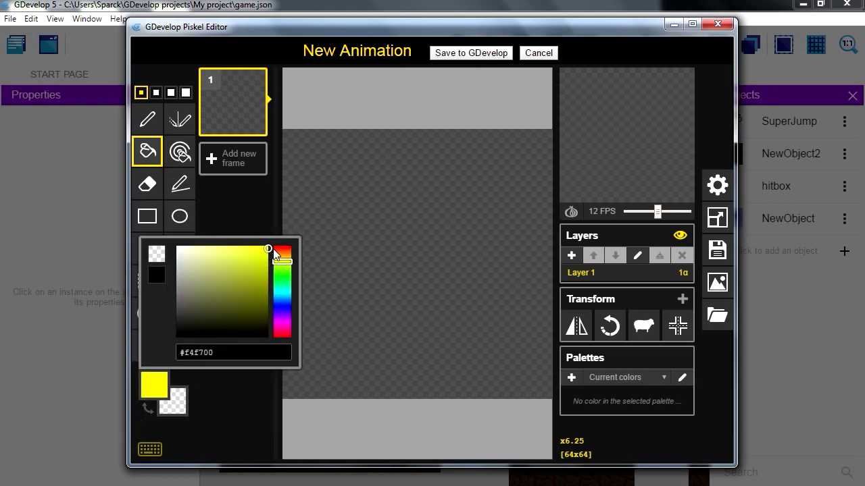
click(348, 238)
mouse_move(717, 218)
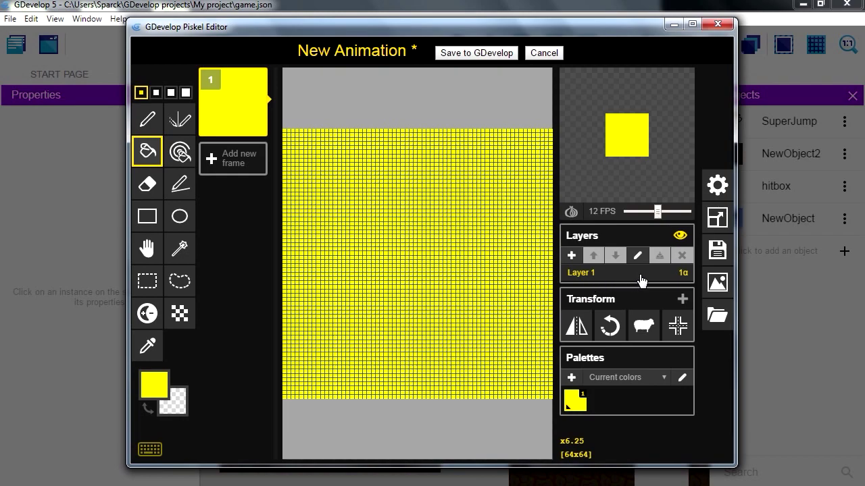
click(717, 217)
text(32)
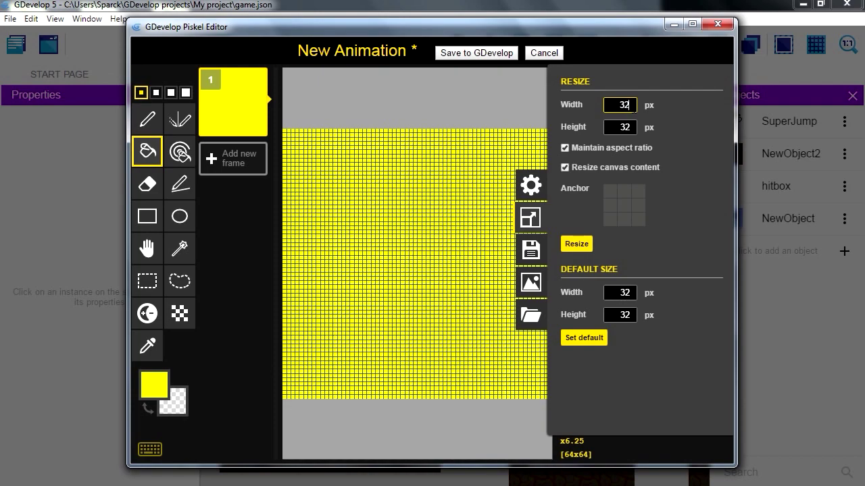
click(577, 244)
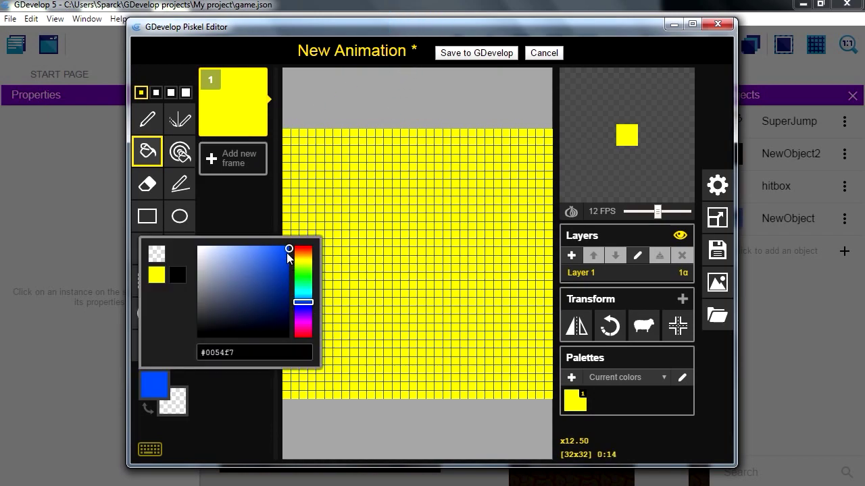
- Draw a blue triangle from two lines and a fill, then save to GDevelop
key(l)
mouse_move(544, 133)
mouse_down()
mouse_move(289, 223)
mouse_move(521, 293)
mouse_move(550, 290)
mouse_up()
drag(549, 135, 551, 382)
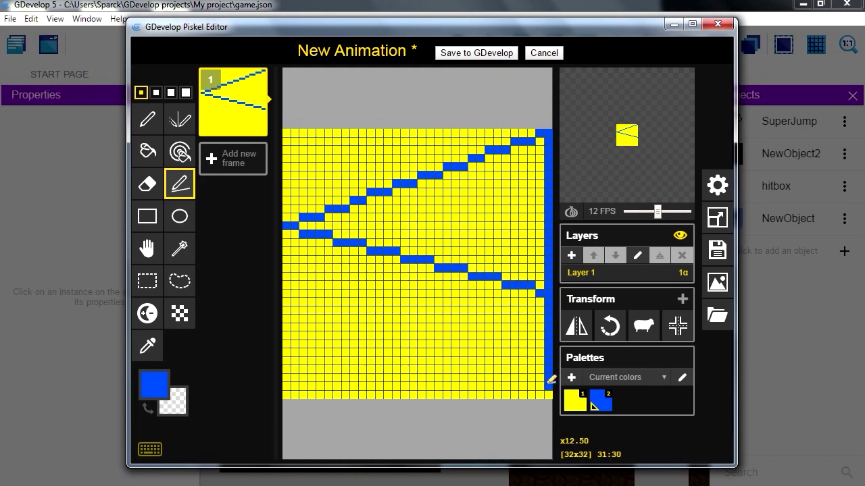
key(b)
click(313, 229)
click(492, 54)
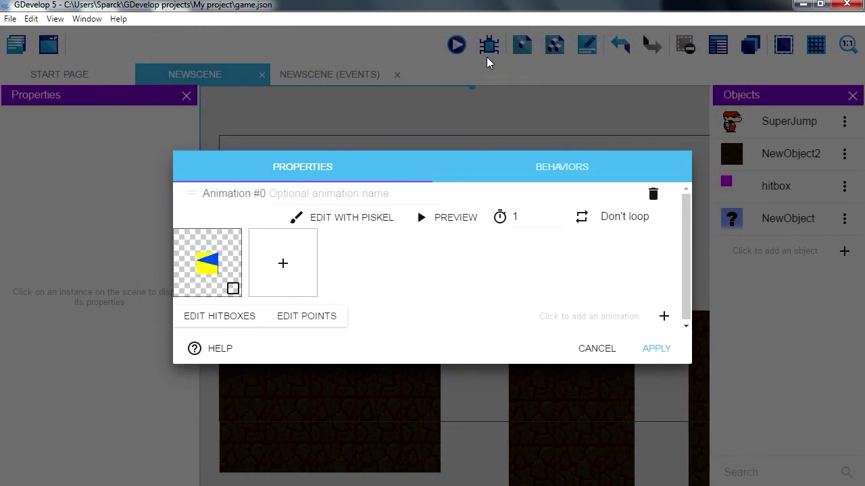
- Apply the sprite and place a NewObject instance left of SuperJump at X 71, Y 172
click(659, 349)
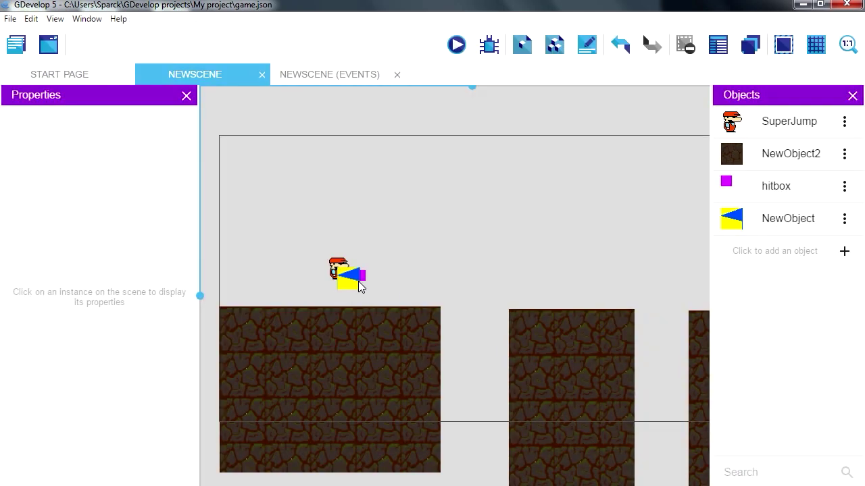
drag(348, 283, 279, 273)
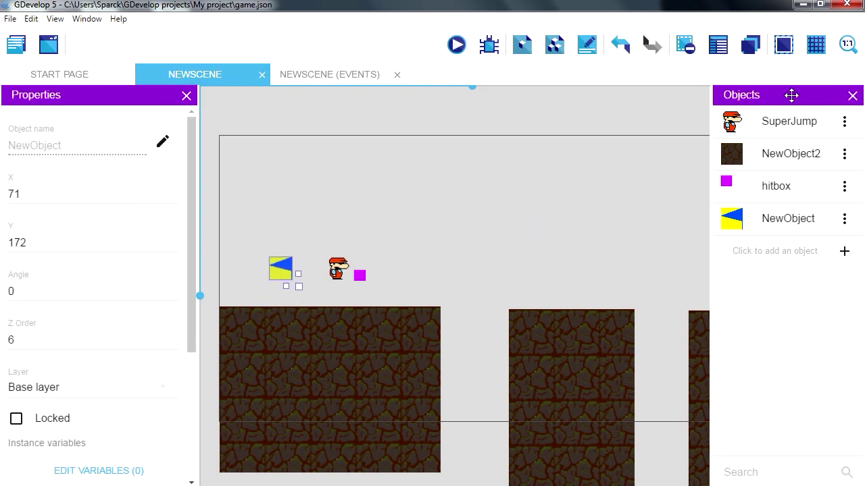
- Configure the grid with 32×32 cells and show it over the scene
click(820, 54)
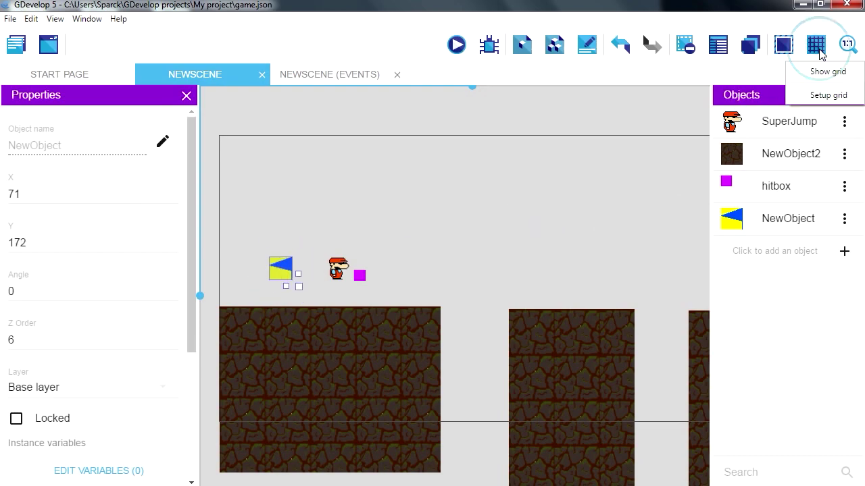
click(826, 93)
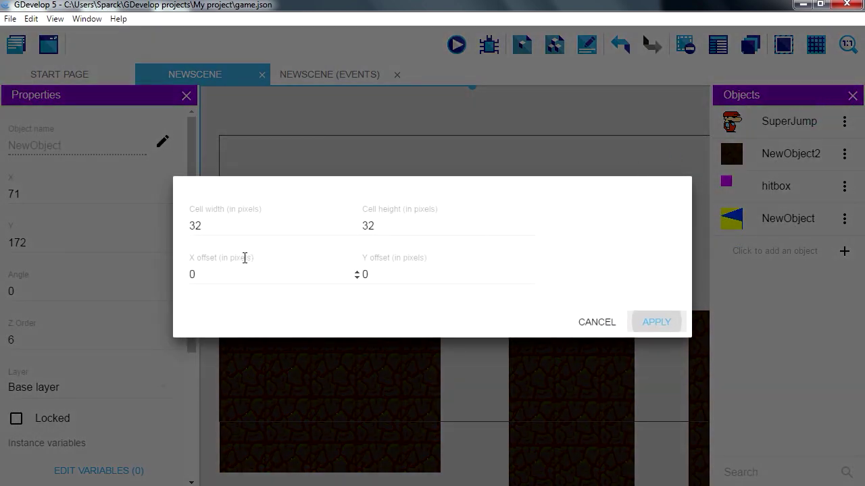
click(235, 229)
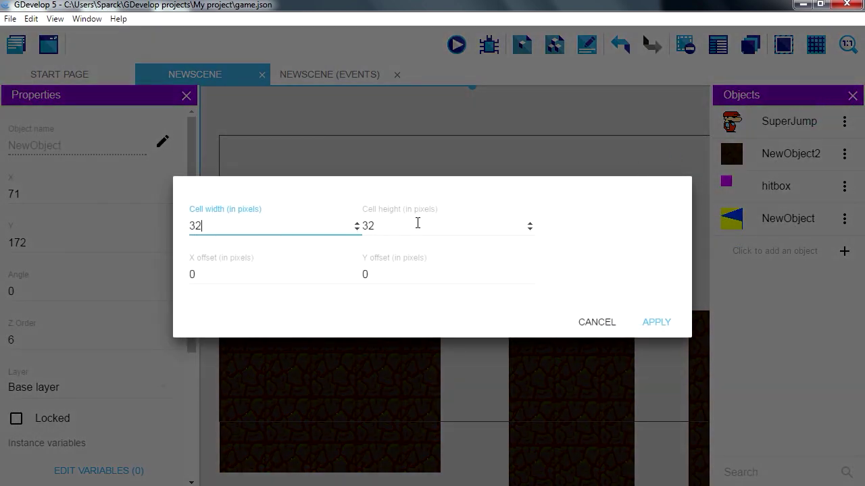
click(652, 322)
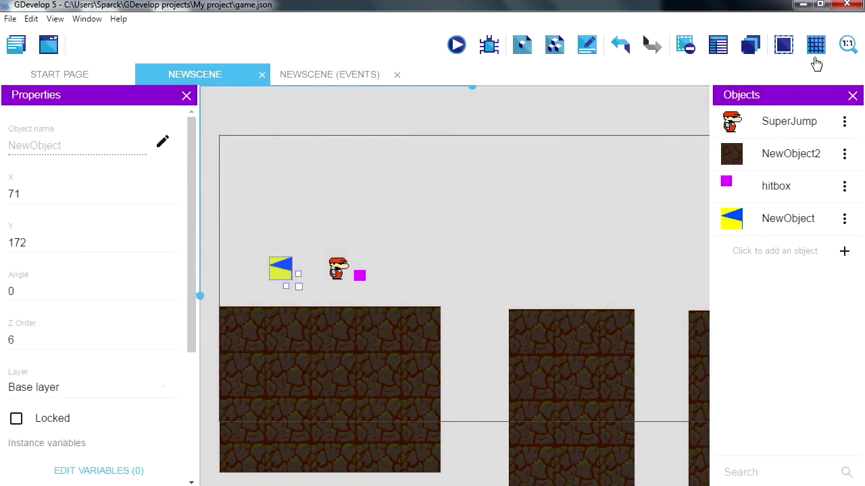
click(815, 59)
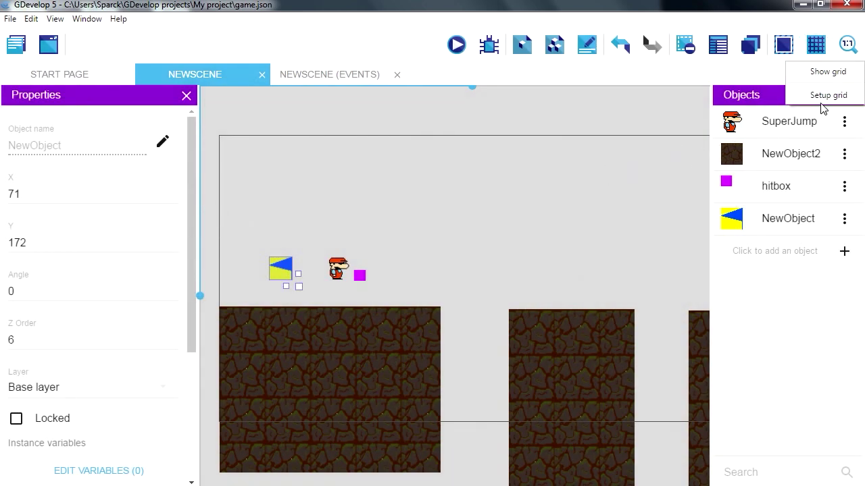
click(828, 72)
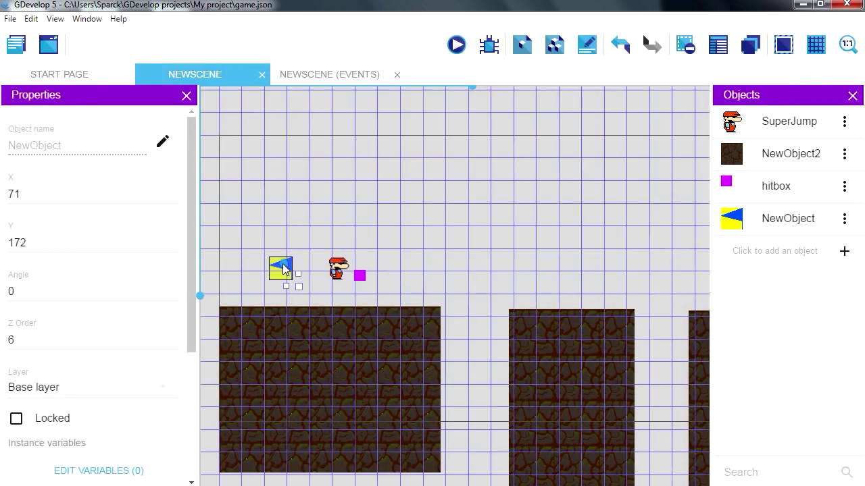
- Snap NewObject, SuperJump, the hitbox and the flag onto the grid near the left edge
drag(284, 267, 279, 258)
drag(341, 271, 244, 265)
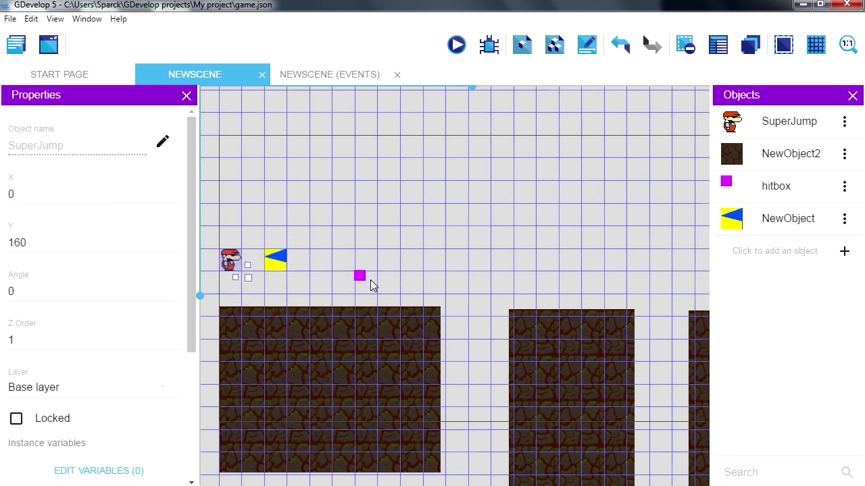
drag(368, 279, 256, 259)
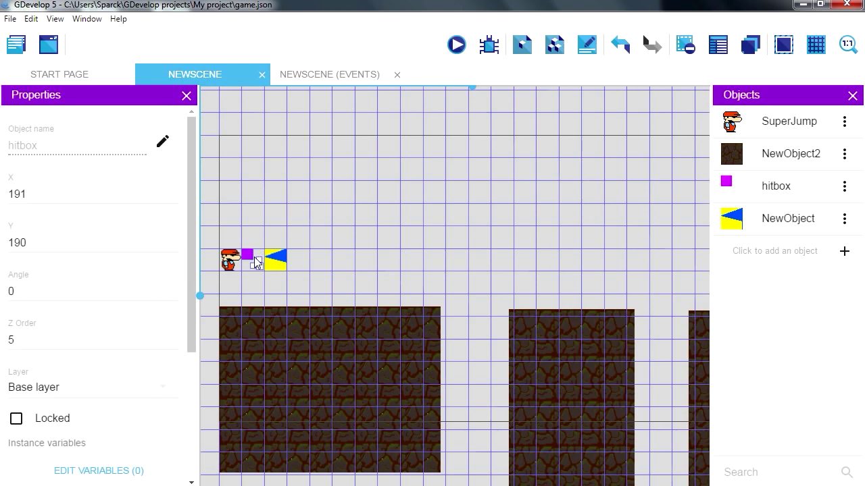
mouse_move(246, 256)
mouse_down()
mouse_move(225, 257)
mouse_move(298, 237)
mouse_up()
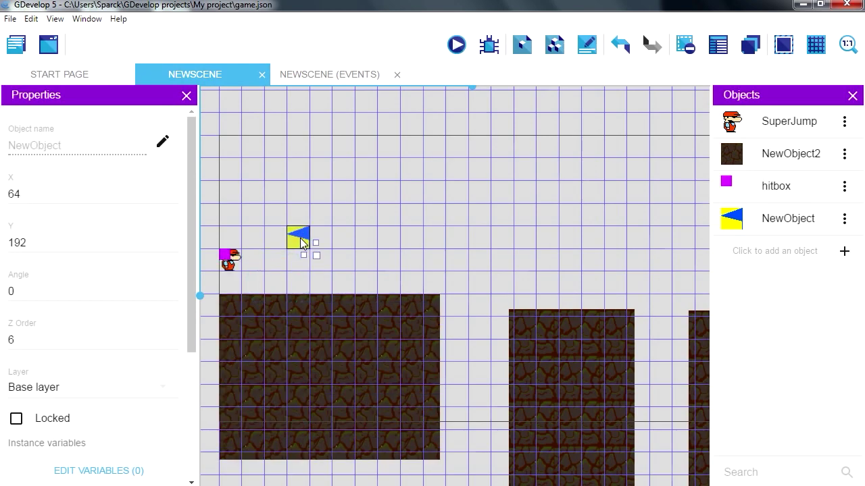
- Align the left dirt platform to the scene edge, level the second platform, and widen both
click(315, 322)
drag(315, 320, 298, 322)
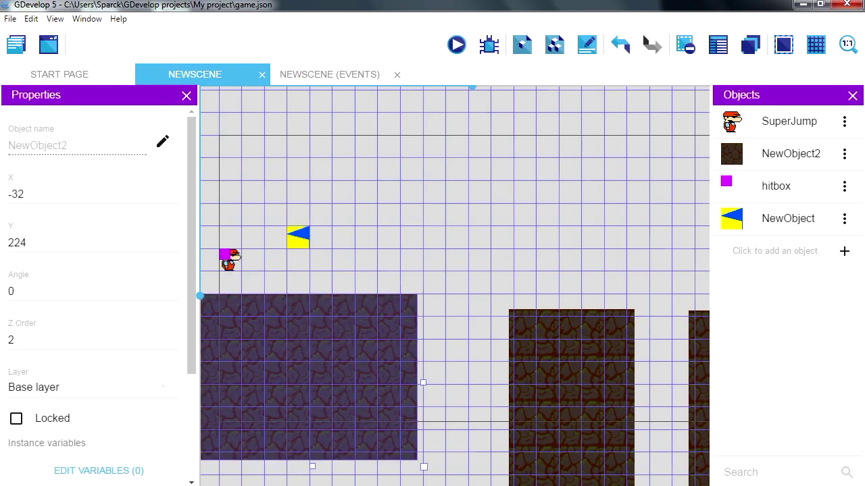
drag(554, 373, 528, 361)
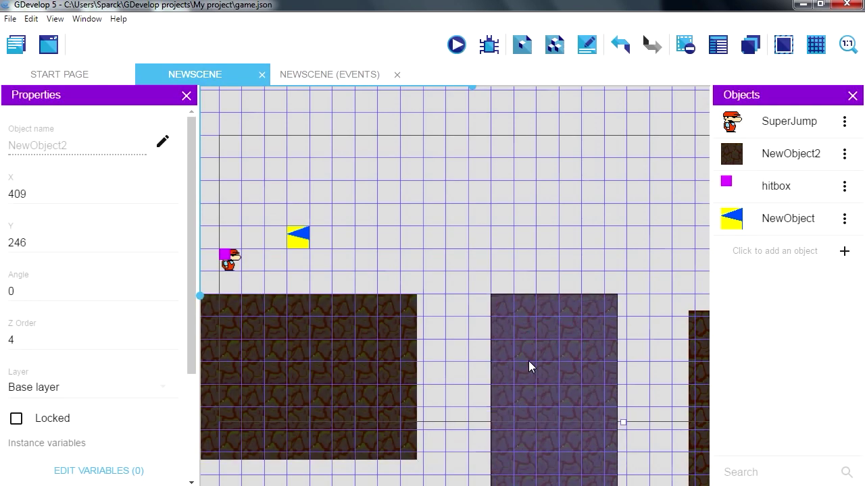
click(417, 335)
drag(422, 382, 426, 381)
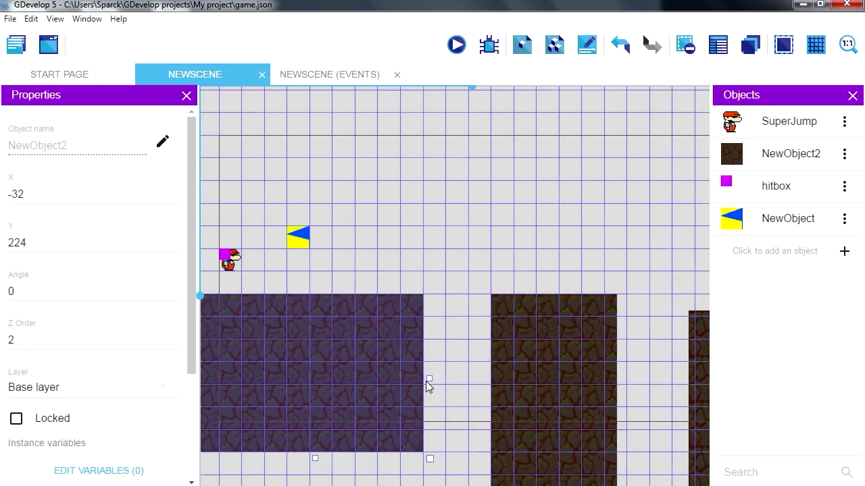
click(601, 331)
drag(623, 423, 629, 422)
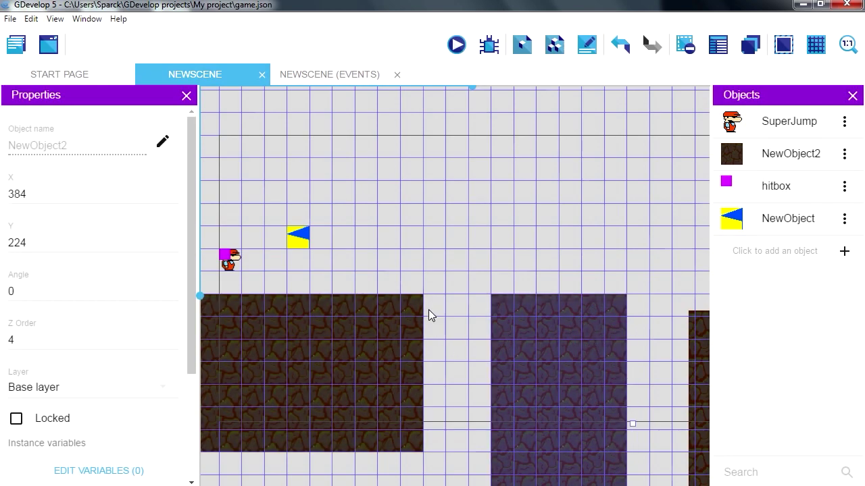
click(456, 45)
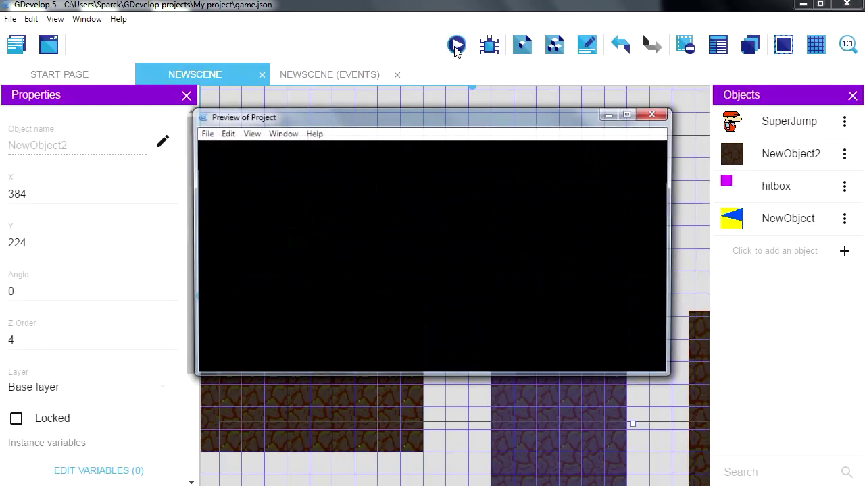
key(Right)
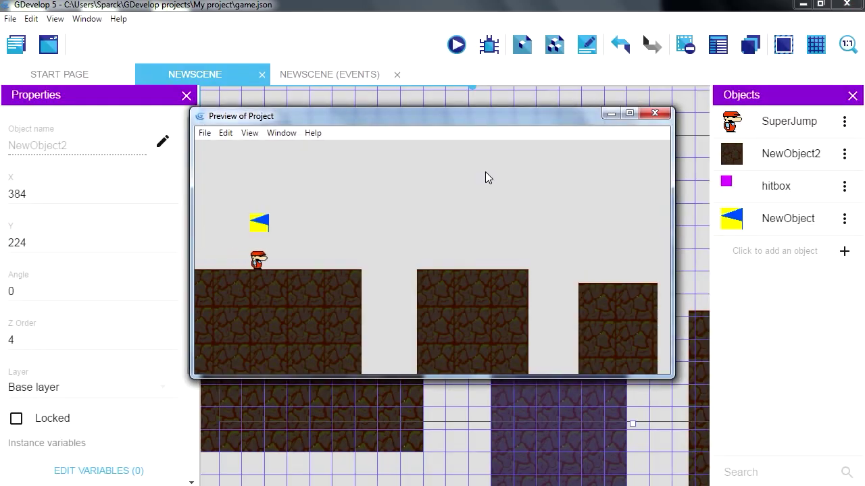
key(space)
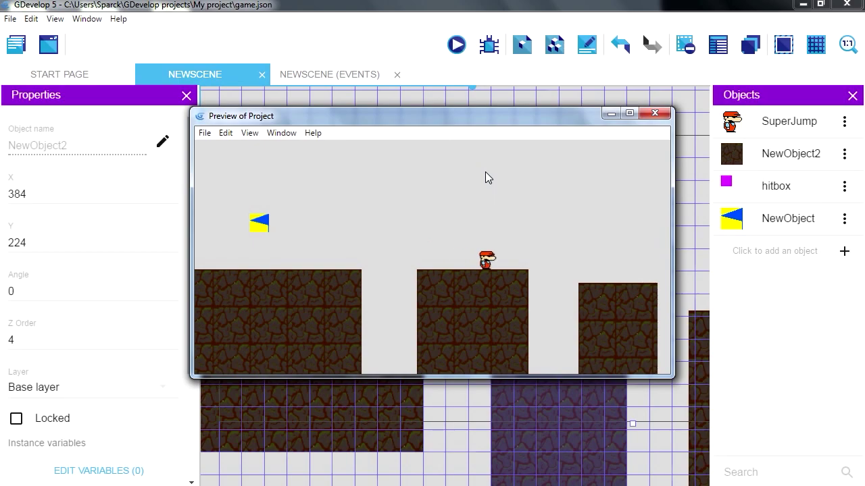
key(Left)
key(space)
key(Right)
key(space)
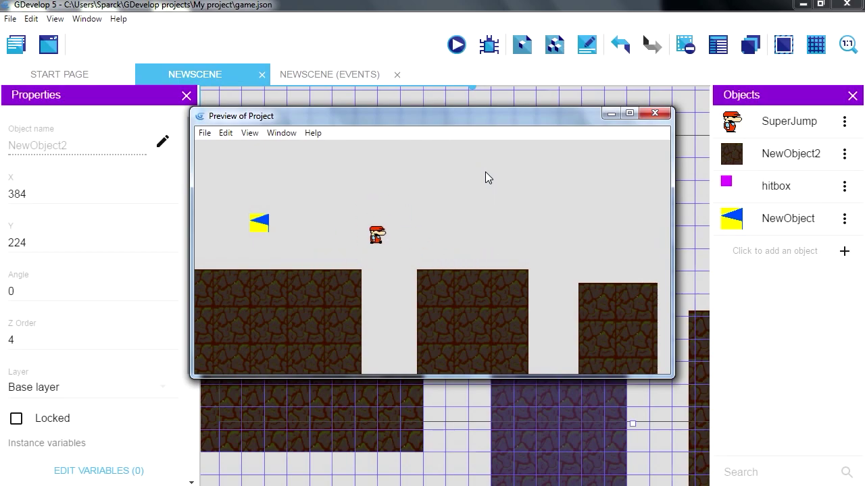
click(656, 119)
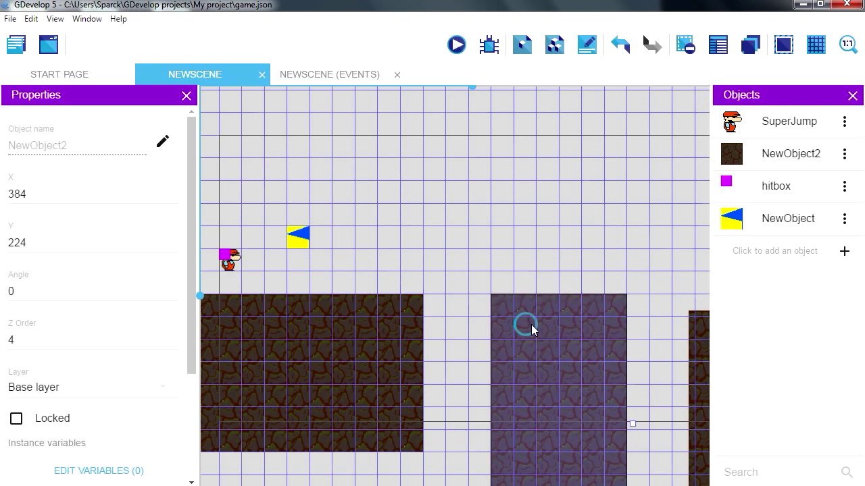
- Move the second platform right to X 480 and test the wider jump in a preview
mouse_move(531, 325)
mouse_down()
mouse_move(552, 326)
mouse_move(485, 327)
mouse_move(593, 327)
mouse_up()
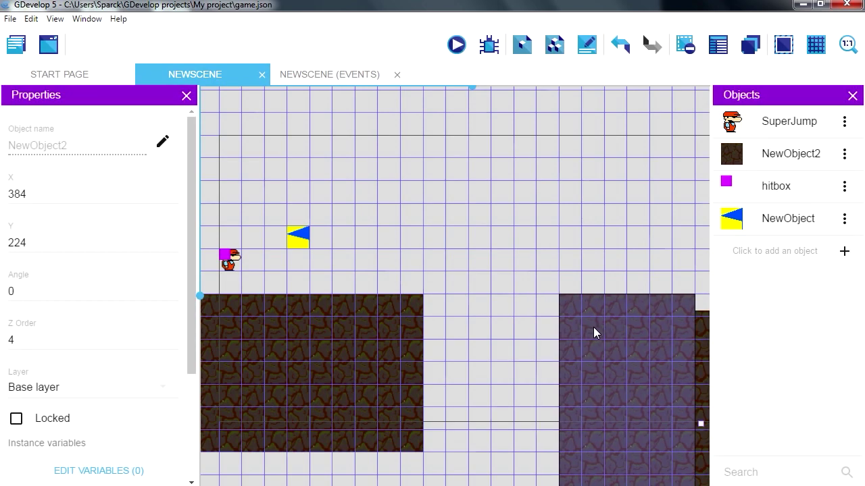
click(456, 46)
key(Right)
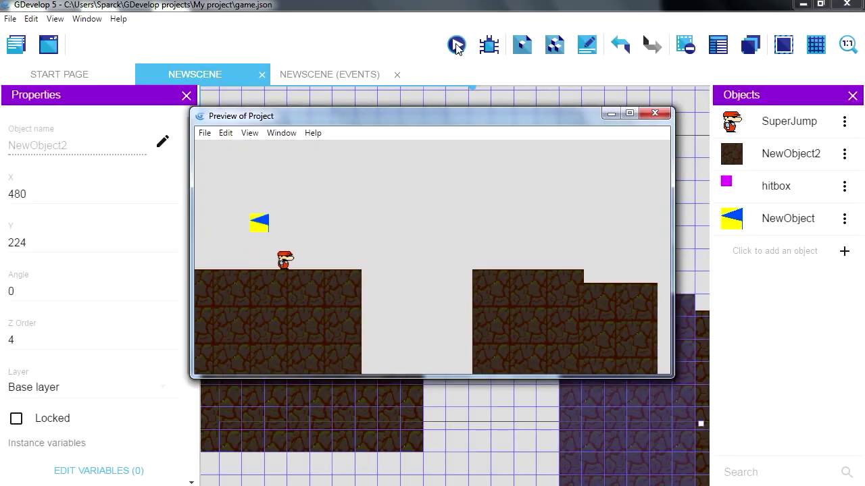
key(Right)
click(655, 113)
- Retest the gap jump in three more previews, seeing the character fall in
click(456, 45)
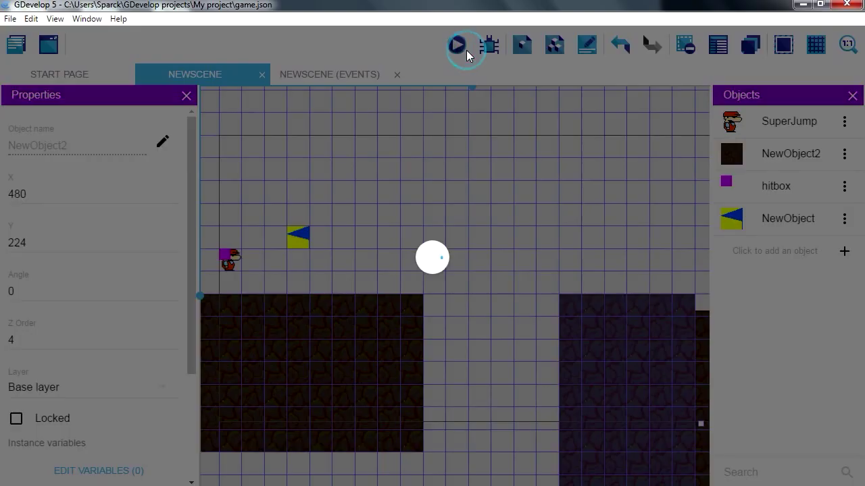
key(Right)
key(space)
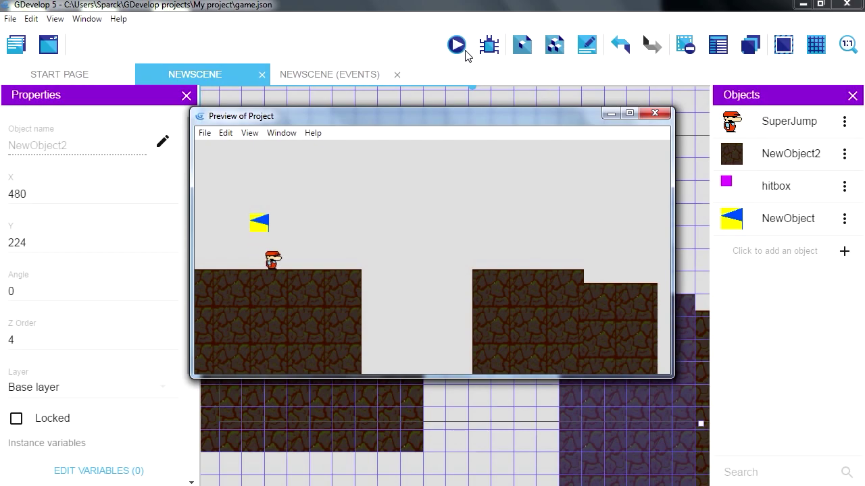
key(space)
click(655, 113)
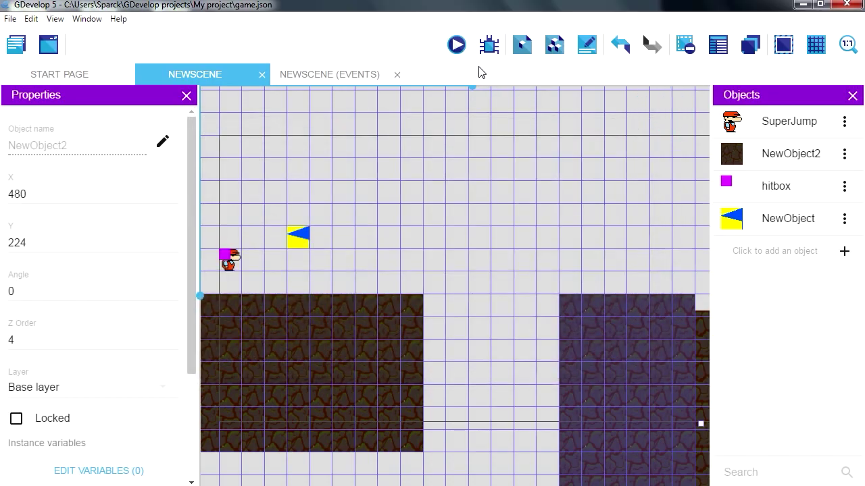
click(458, 47)
key(Right)
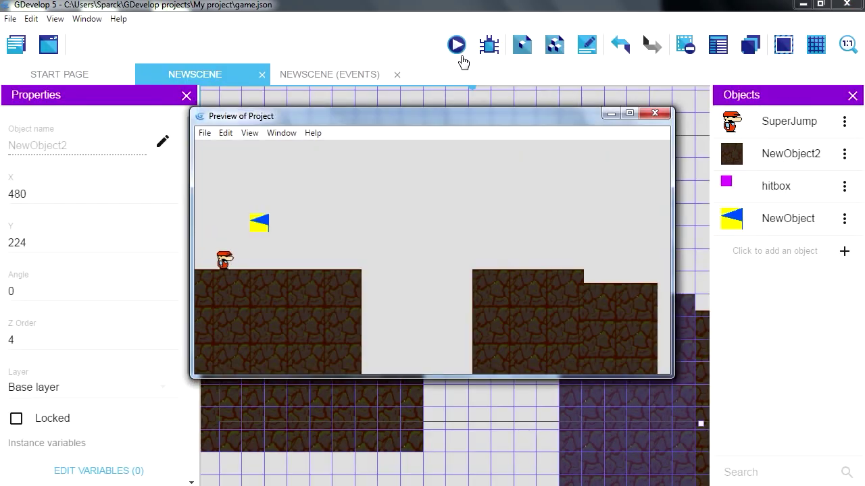
key(Right)
click(655, 112)
click(458, 47)
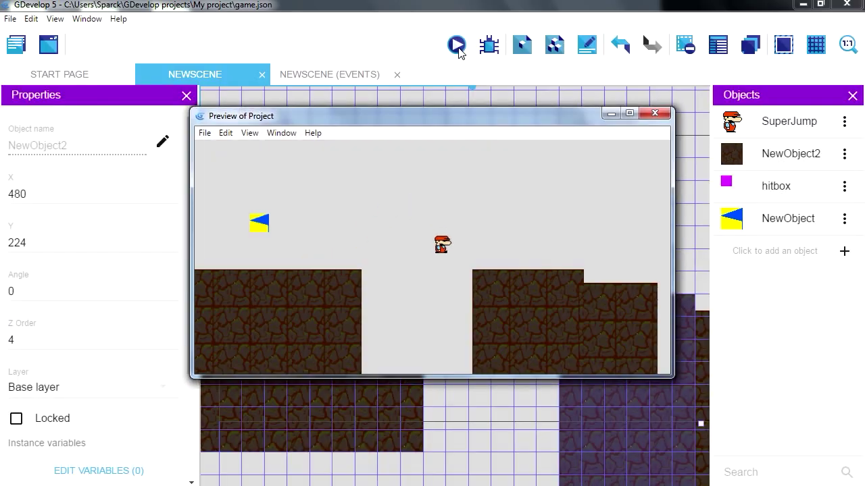
click(536, 382)
drag(616, 350, 596, 350)
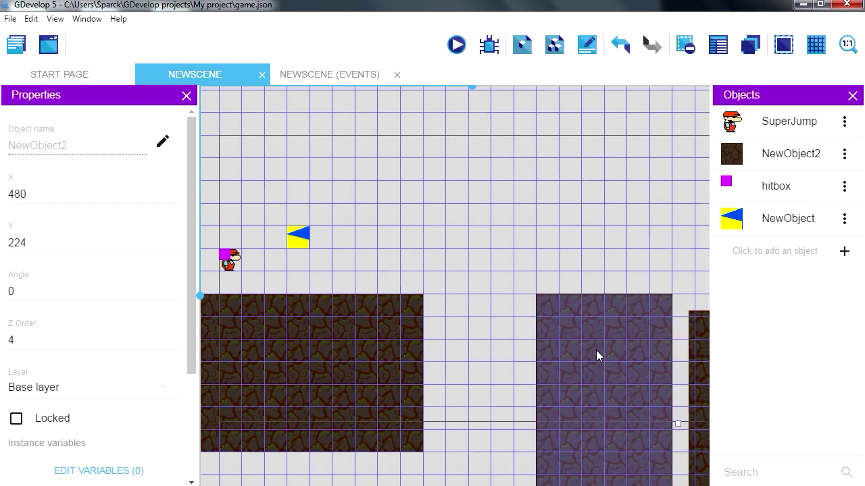
click(456, 46)
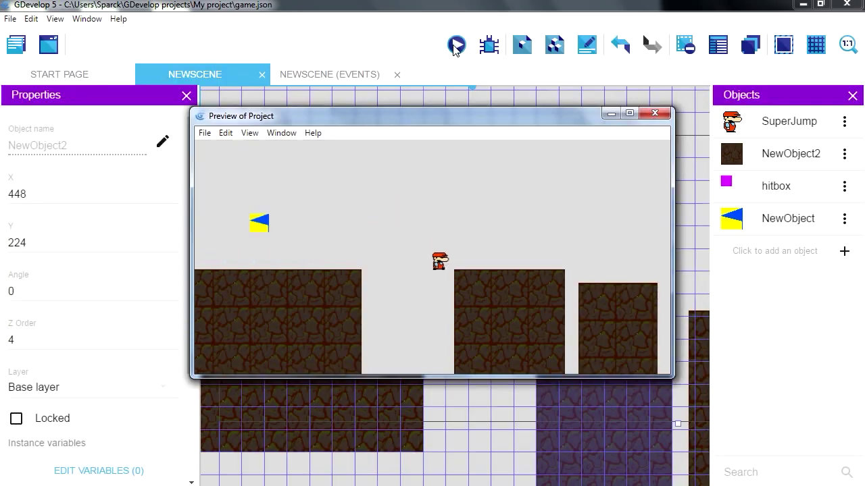
click(654, 113)
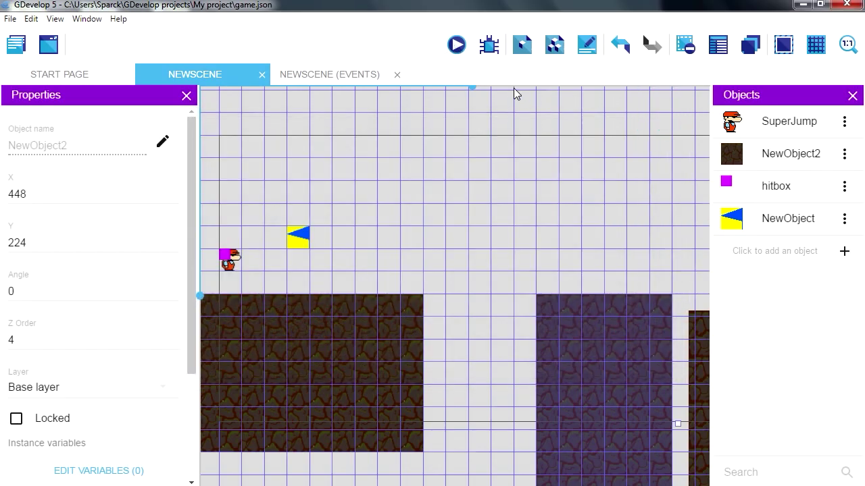
click(458, 47)
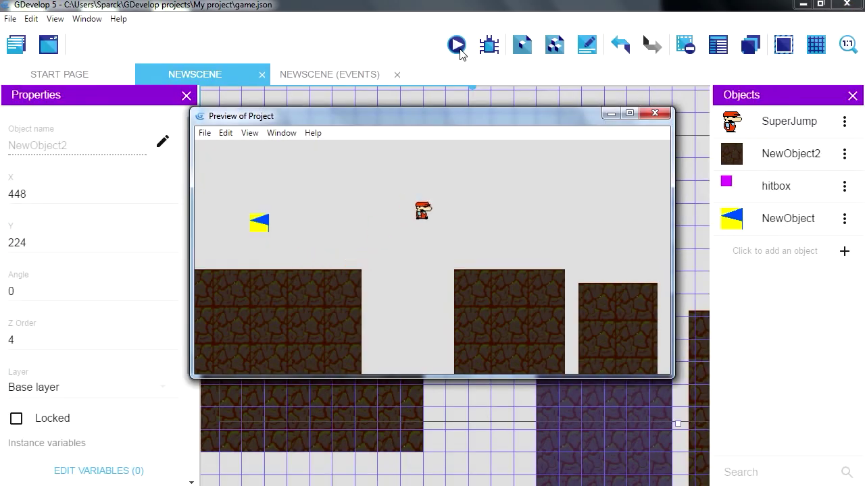
key(Right)
key(Left)
key(space)
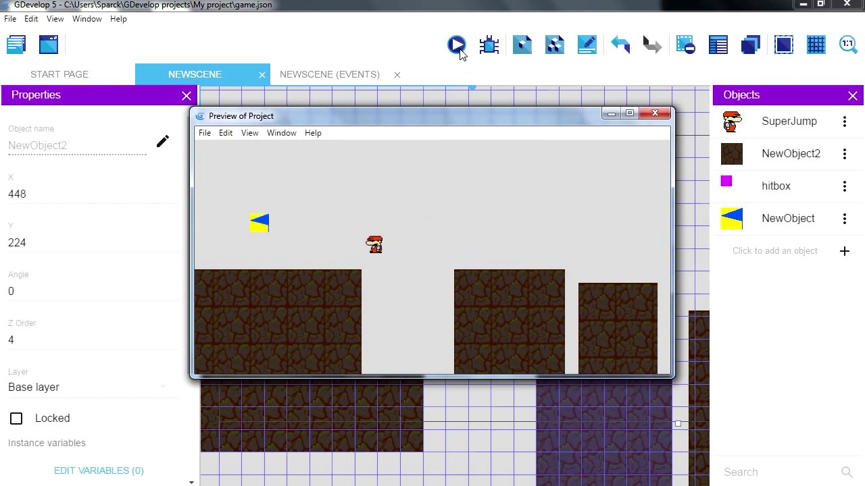
click(654, 114)
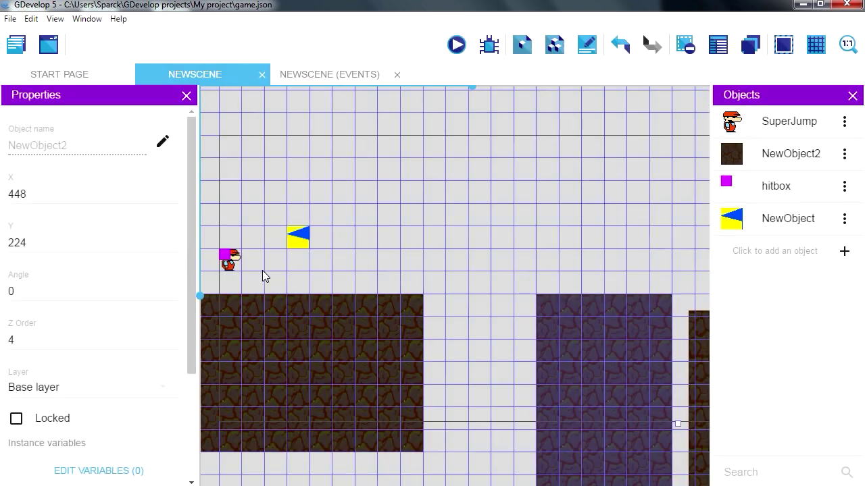
click(225, 255)
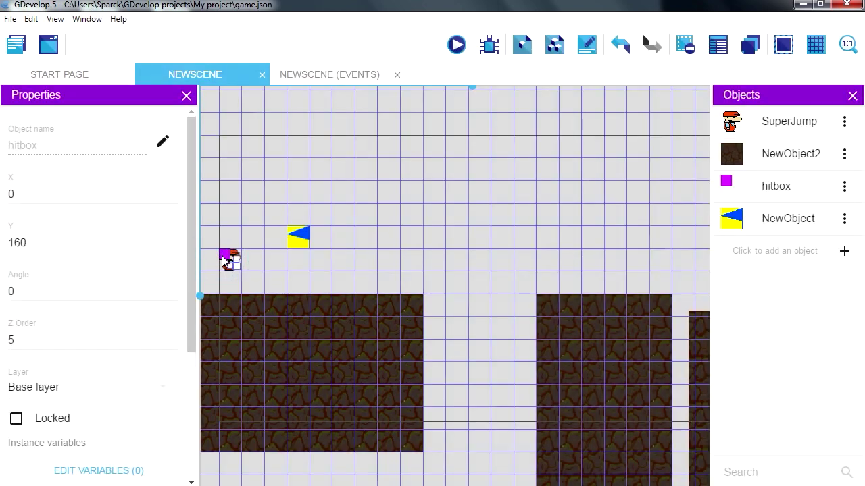
- Resize the hitbox sprite's canvas to 32×32 in Piskel and apply it to the object
click(844, 190)
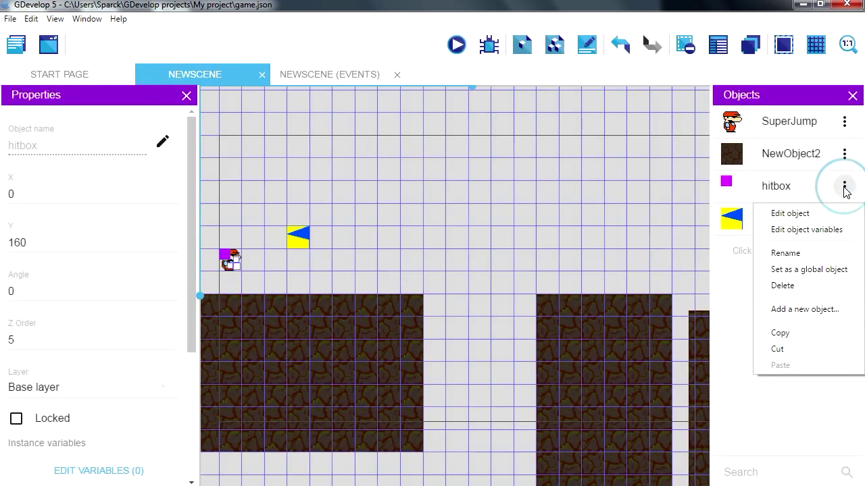
click(775, 214)
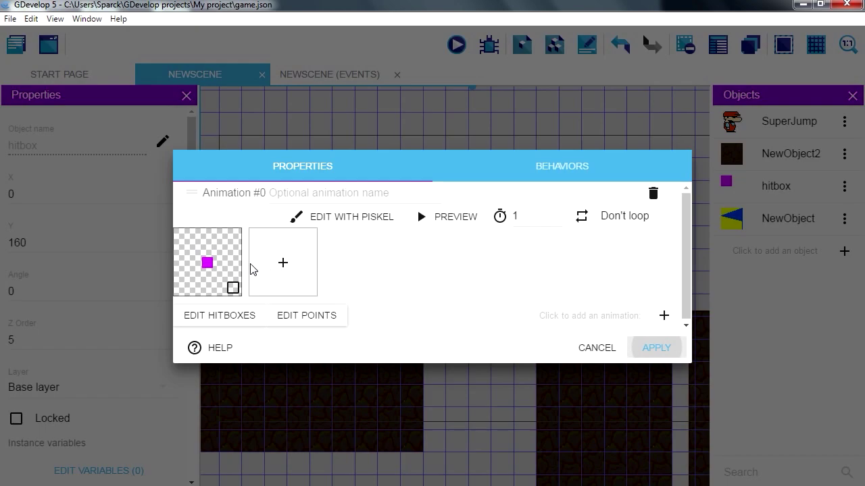
click(333, 216)
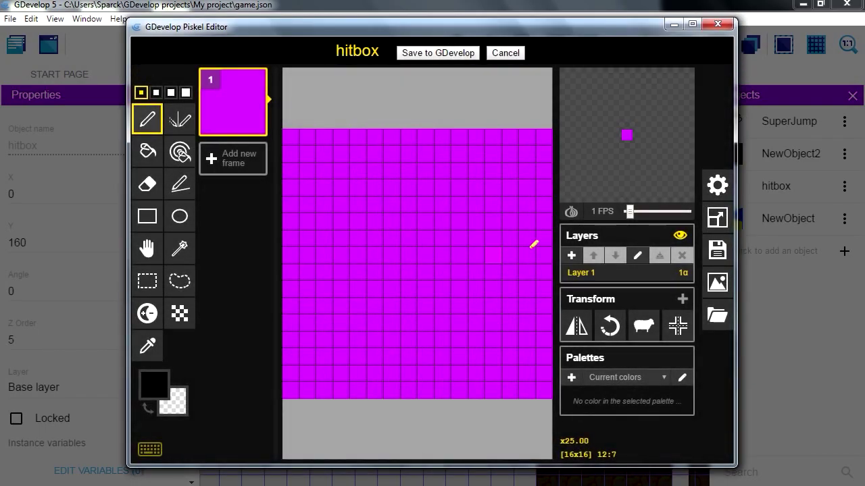
click(716, 220)
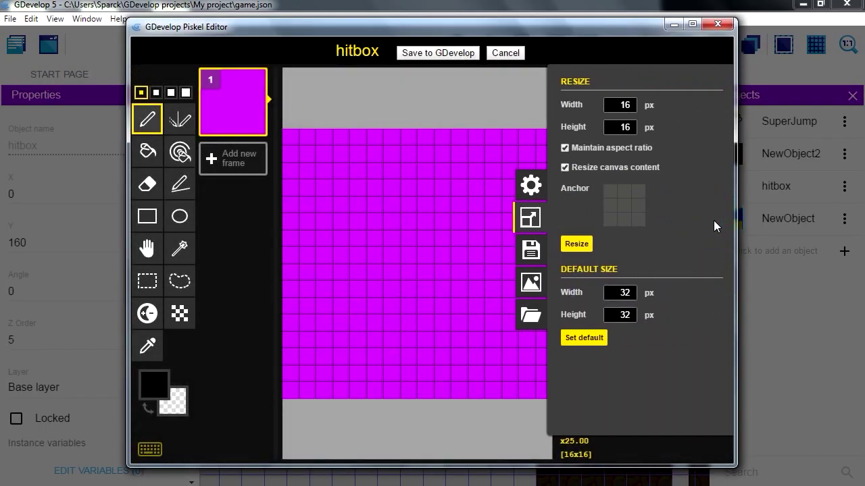
double_click(608, 102)
key(Return)
click(433, 53)
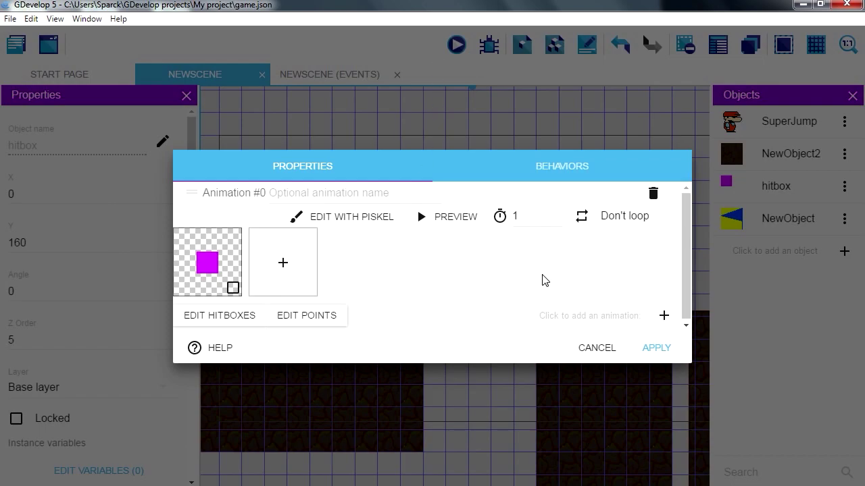
click(655, 349)
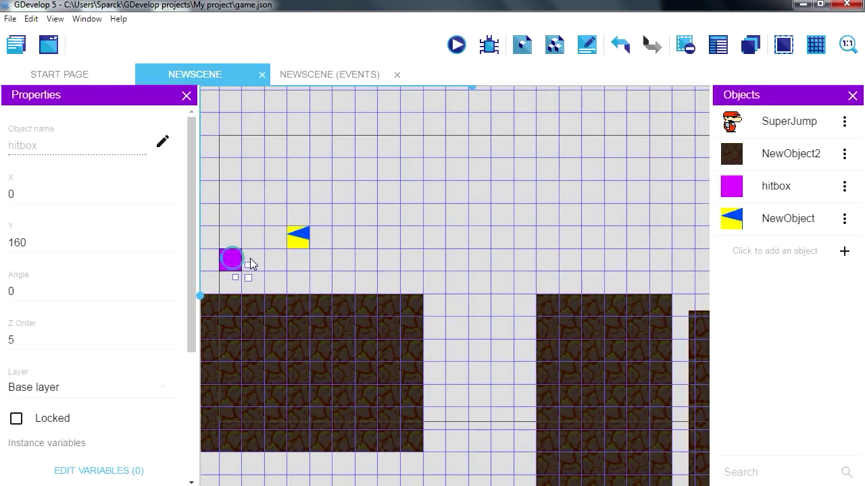
- Move the hitbox under SuperJump at Y 192 and test-jump between platforms in a preview
drag(267, 287, 238, 280)
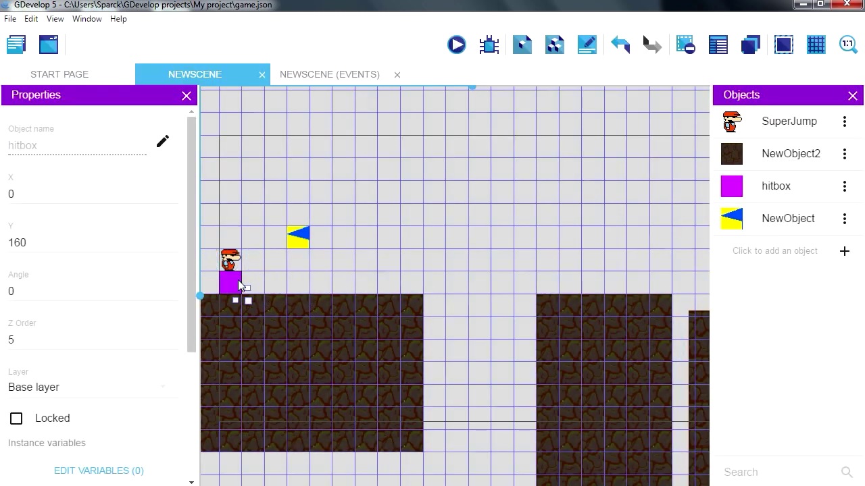
click(457, 45)
key(Right)
key(space)
key(space)
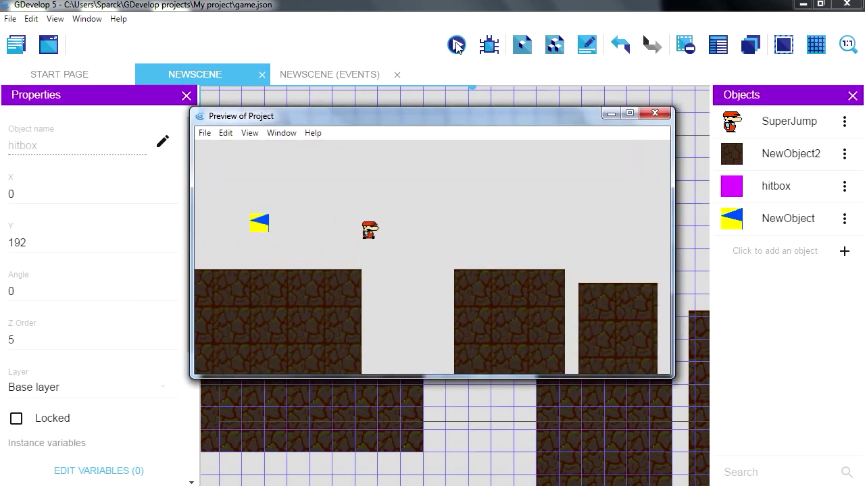
key(space)
key(Left)
key(space)
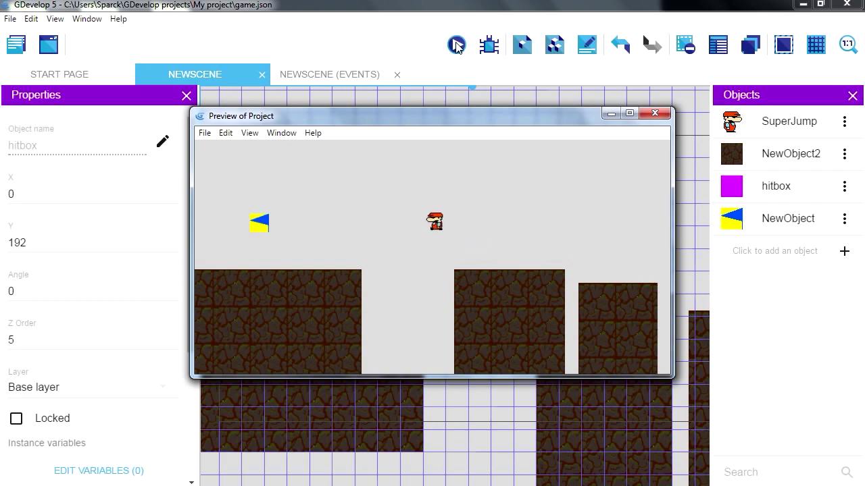
key(Right)
key(space)
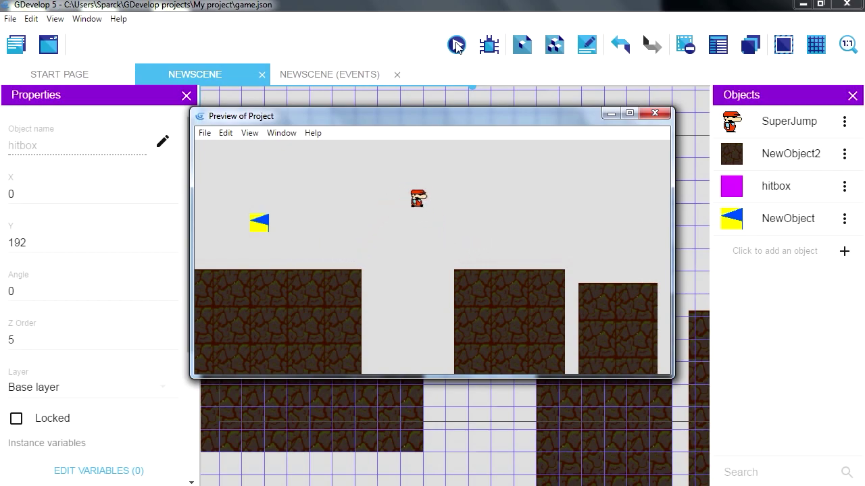
key(Left)
- Close the preview and change SuperJump's X position expression to hitbox.X()-16
click(654, 113)
click(330, 75)
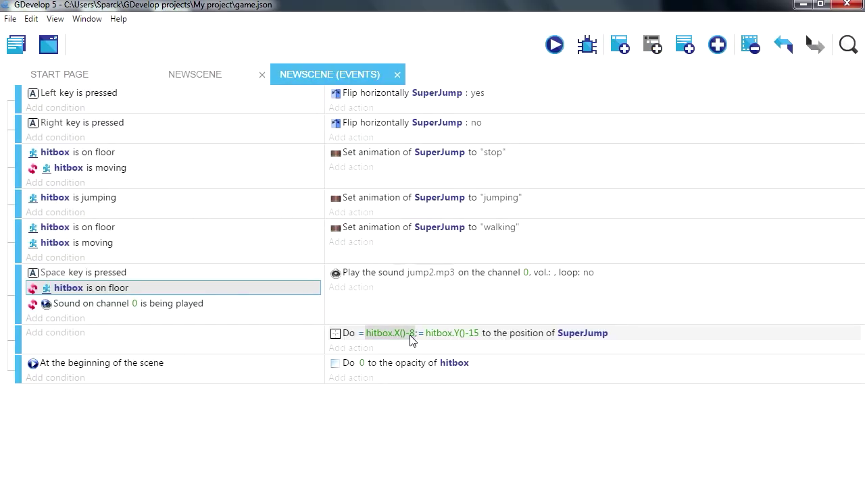
click(410, 336)
click(410, 336)
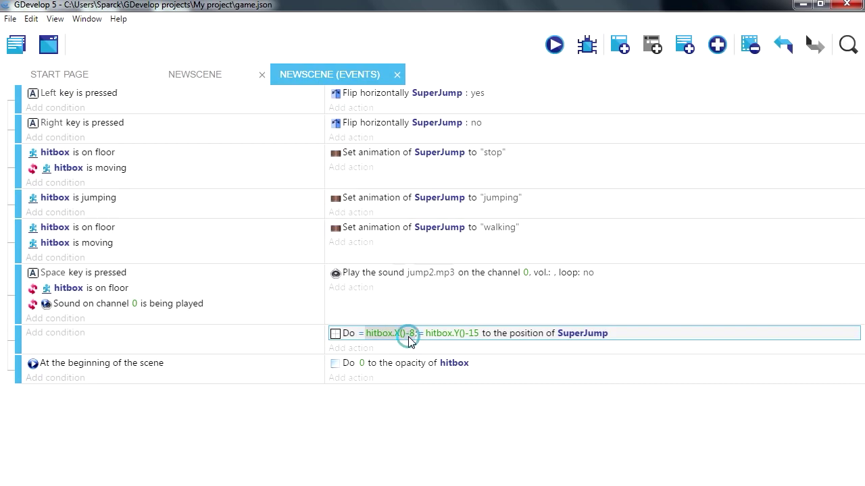
click(370, 372)
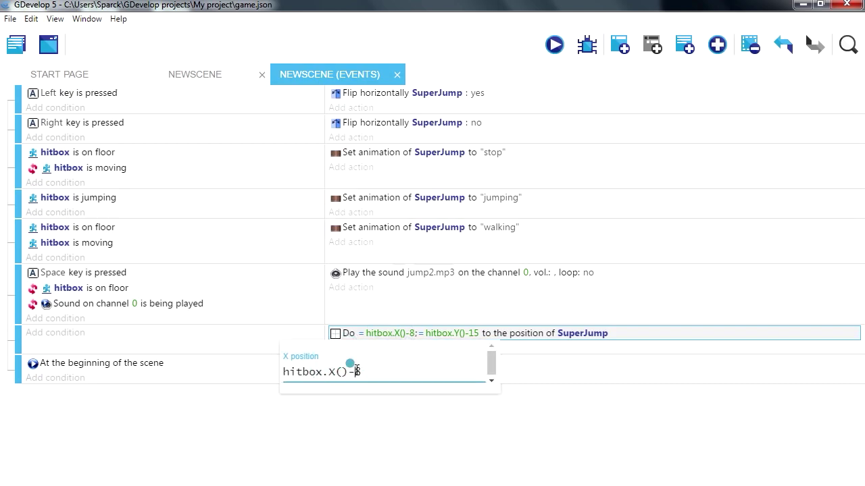
drag(356, 371, 366, 372)
text(16)
click(548, 433)
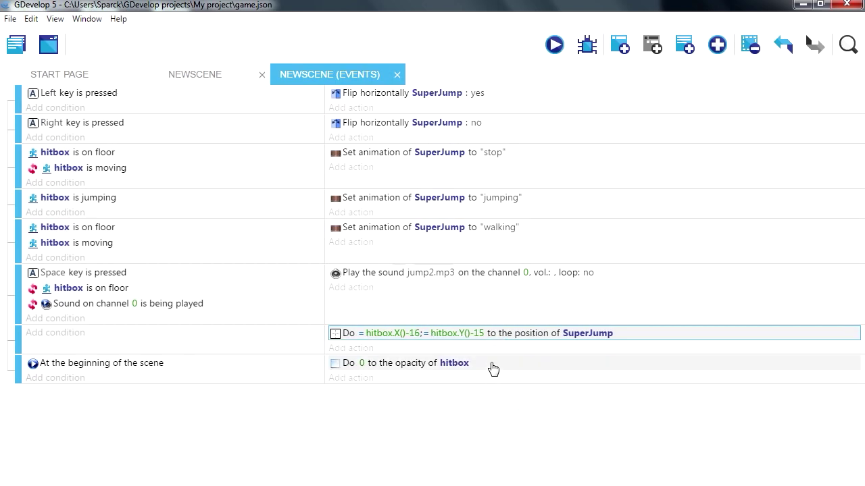
- Set the Y position expression to hitbox.Y()-1 and test it in two previews
click(477, 333)
drag(423, 373, 437, 373)
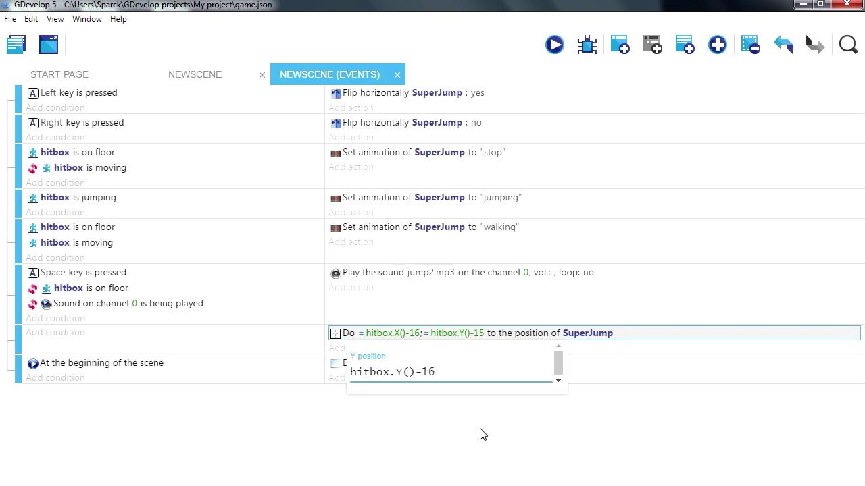
click(555, 45)
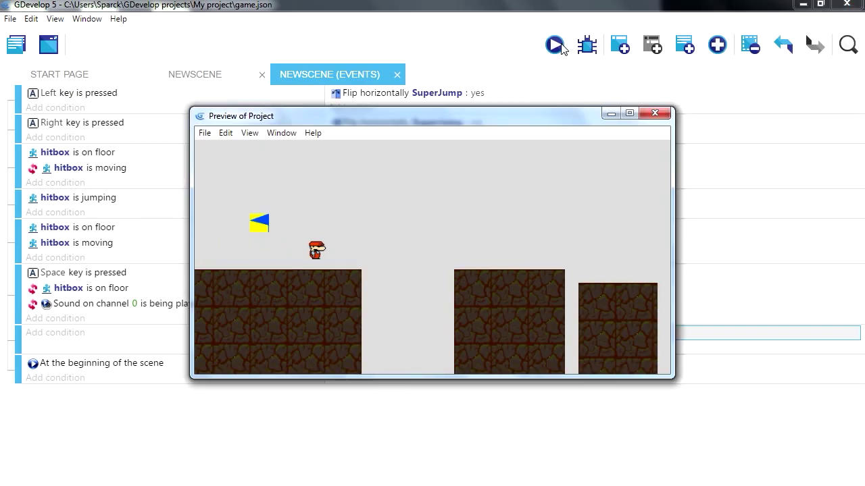
click(655, 113)
click(554, 44)
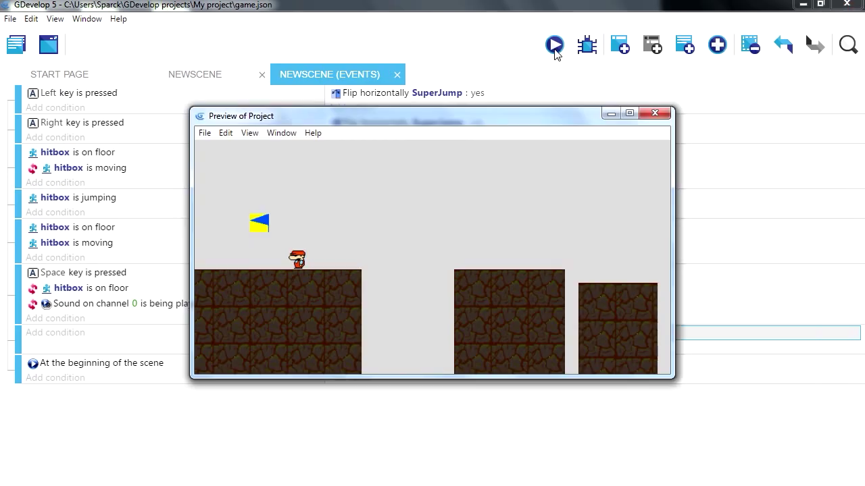
click(655, 113)
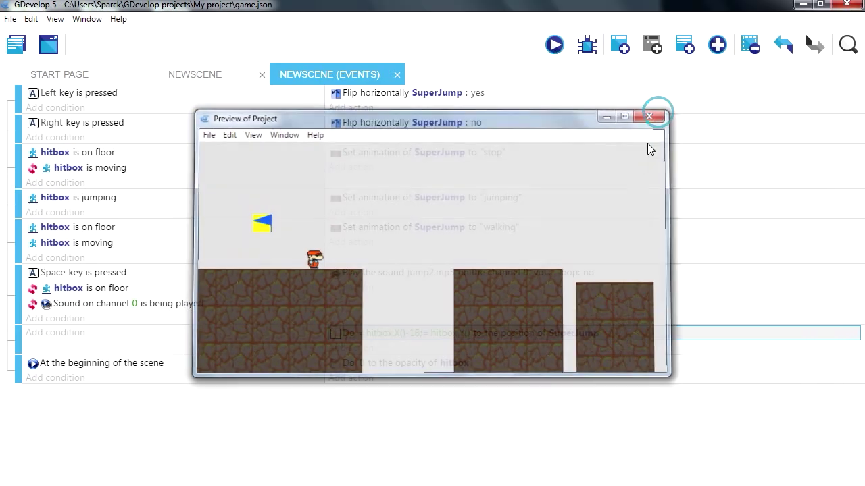
double_click(511, 335)
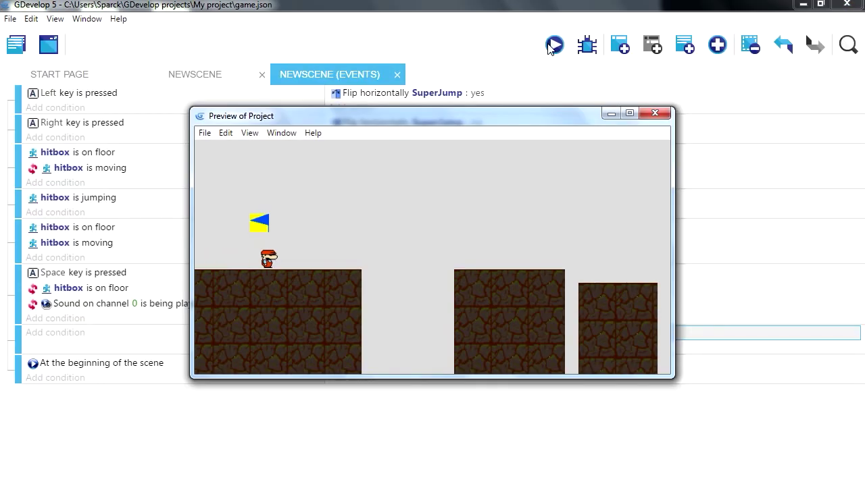
click(655, 113)
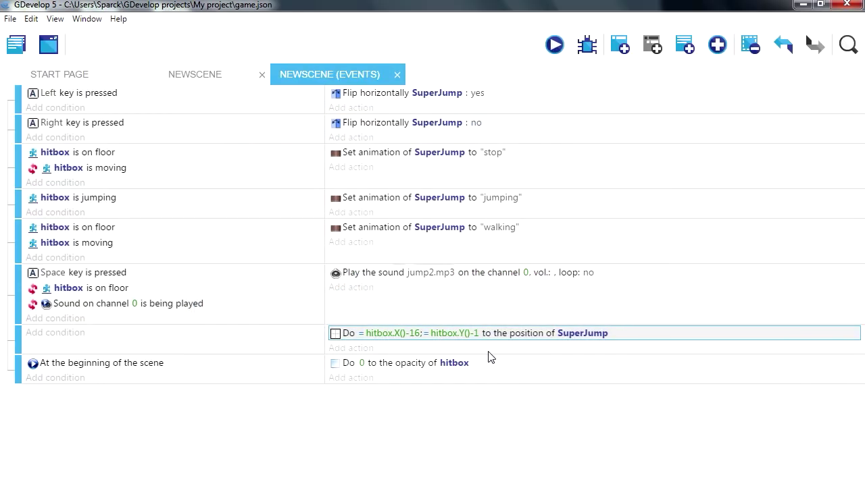
- Change SuperJump's Y position offset from -1 to hitbox.Y()+1
click(466, 334)
drag(434, 373, 417, 374)
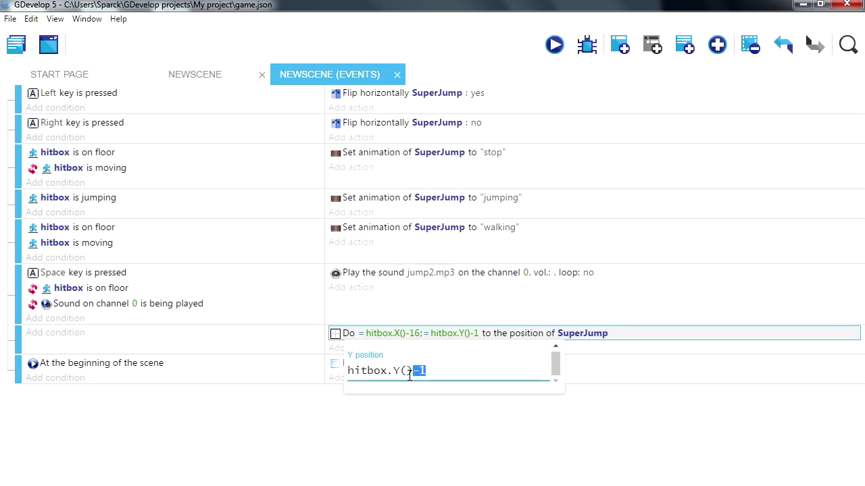
text(+)
click(456, 443)
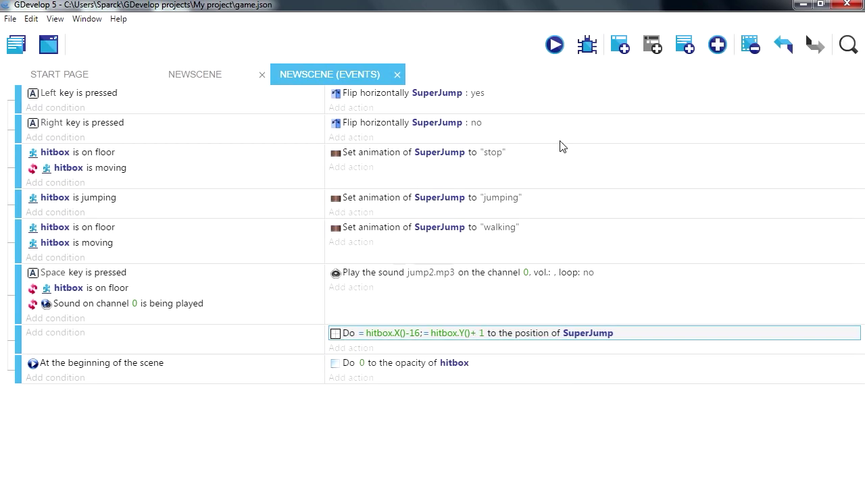
- Playtest the change by walking right, jumping, and walking off the platform edge
click(554, 45)
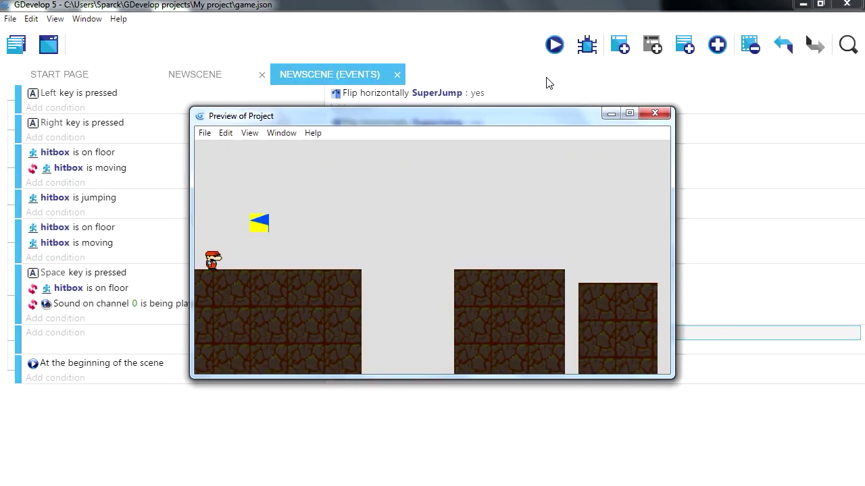
key(Right)
key(space)
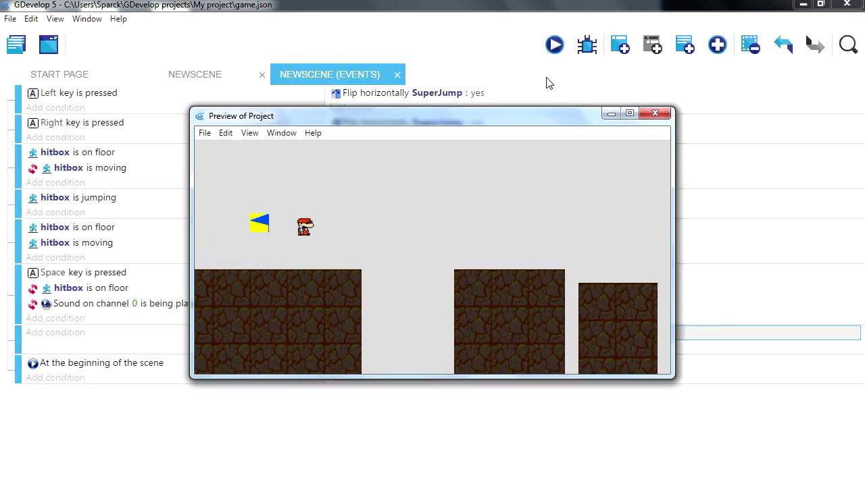
key(Right)
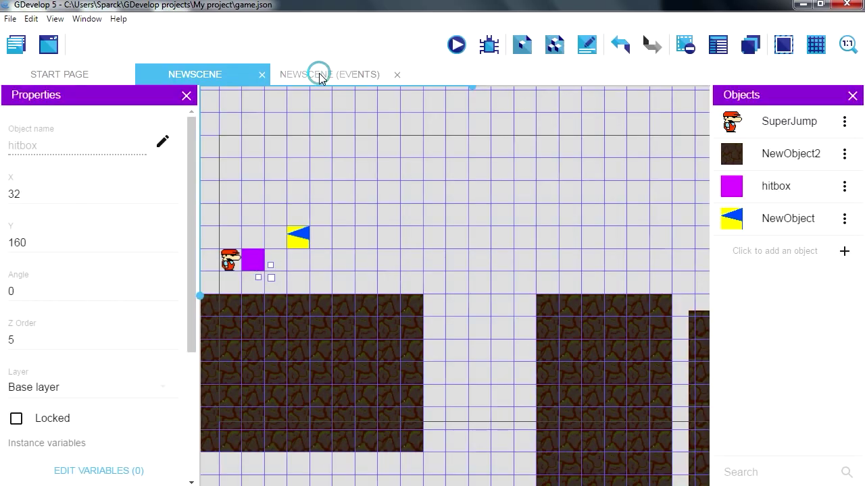
click(322, 74)
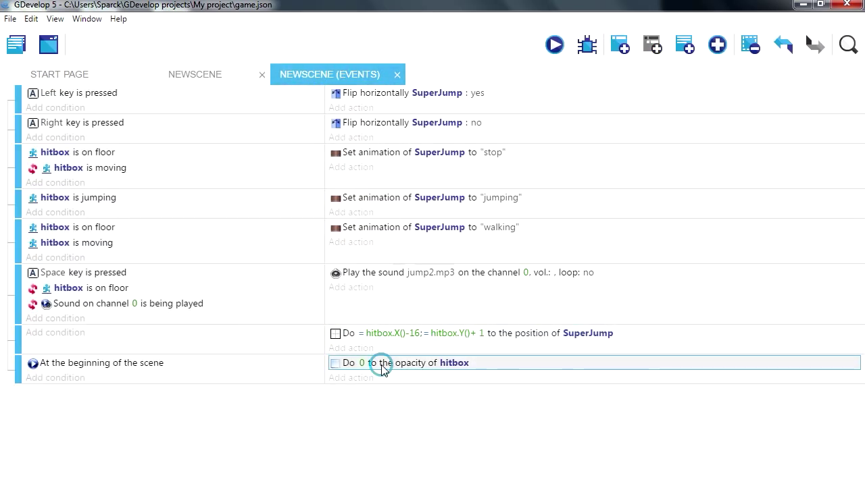
- Set the hitbox's scene-start opacity value to 100
double_click(371, 363)
click(317, 242)
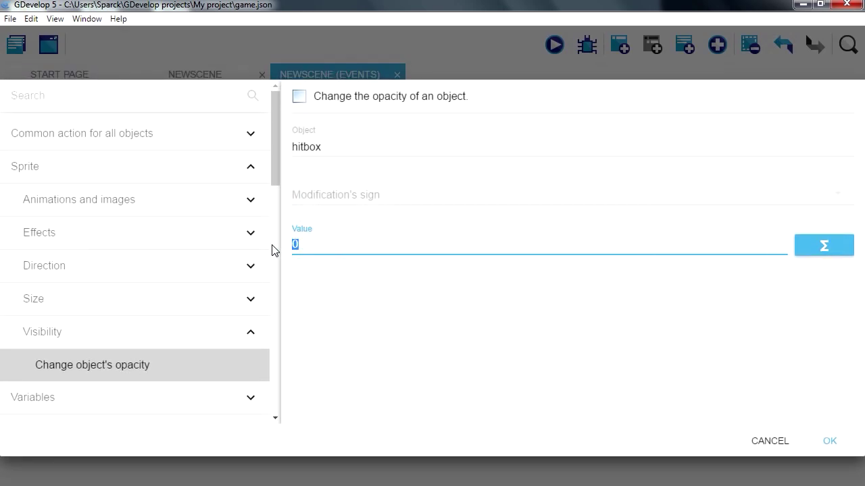
text(100)
click(829, 441)
- Preview the game with the now-visible hitbox, close it, and relaunch it
click(554, 44)
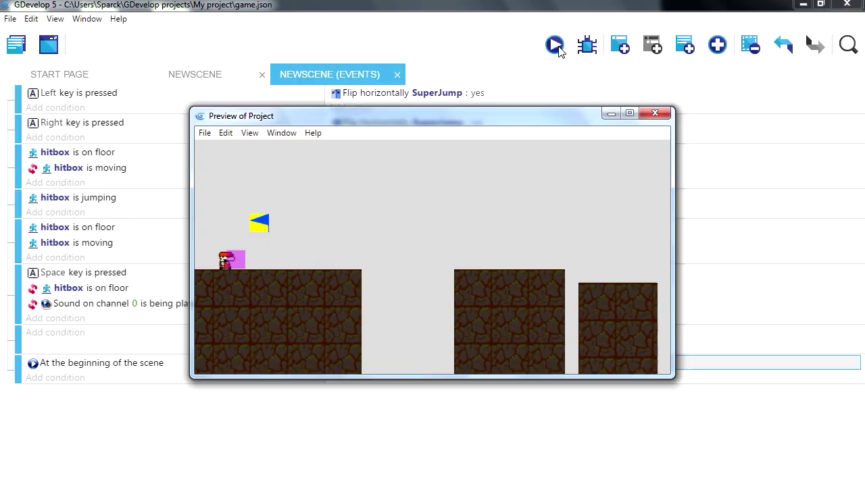
key(Right)
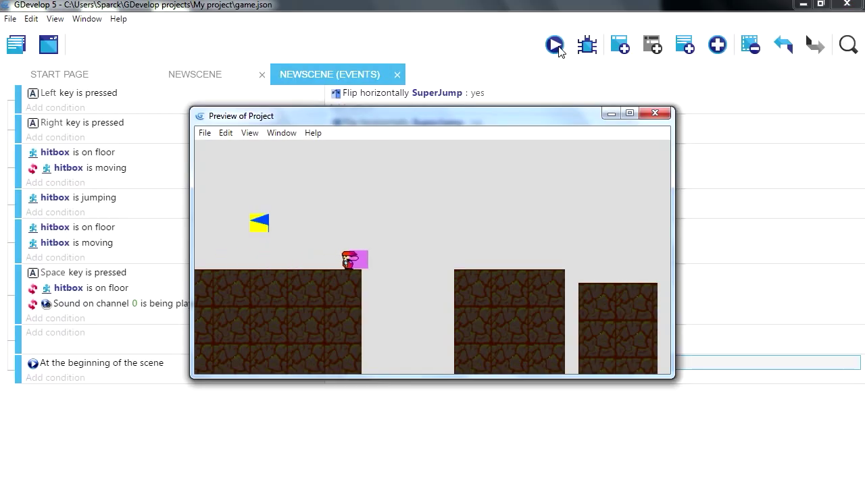
click(434, 440)
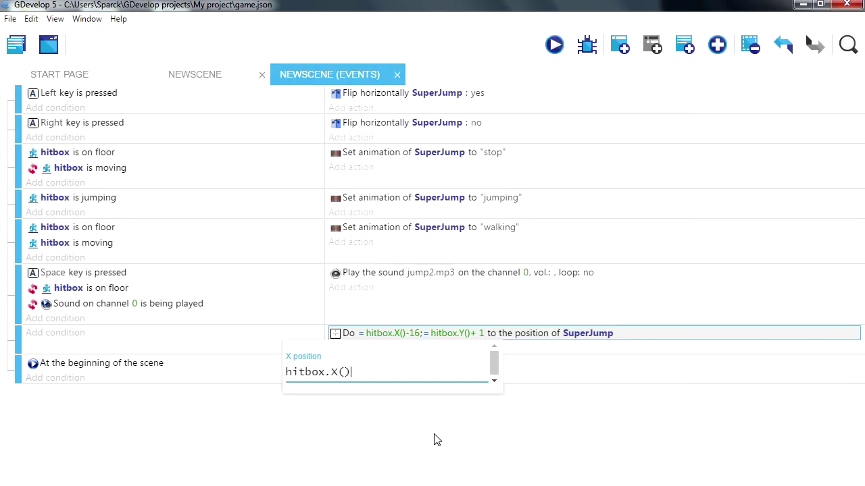
click(559, 52)
- Walk, jump, and cross the gap to the middle platform and back with the pink hitbox visible
key(Right)
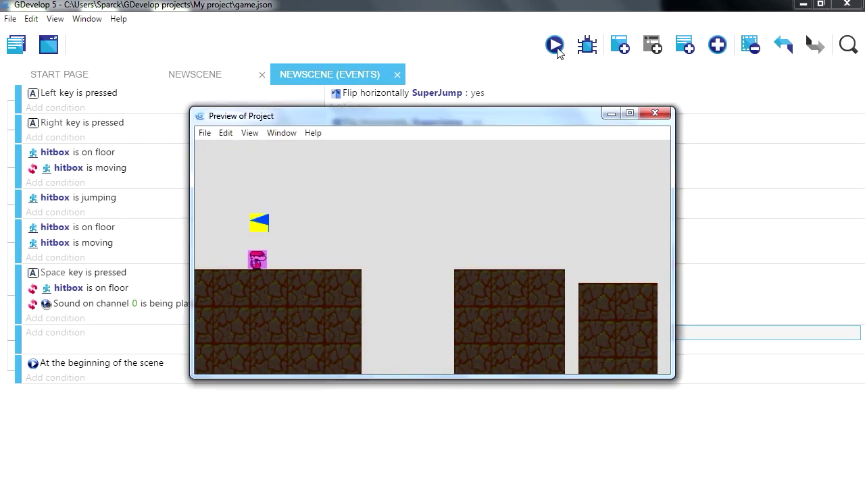
key(Right)
key(space)
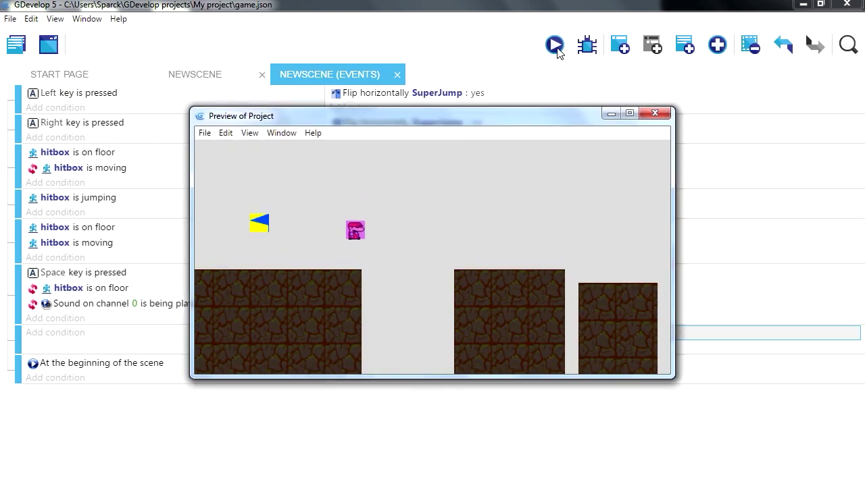
key(space)
key(Left)
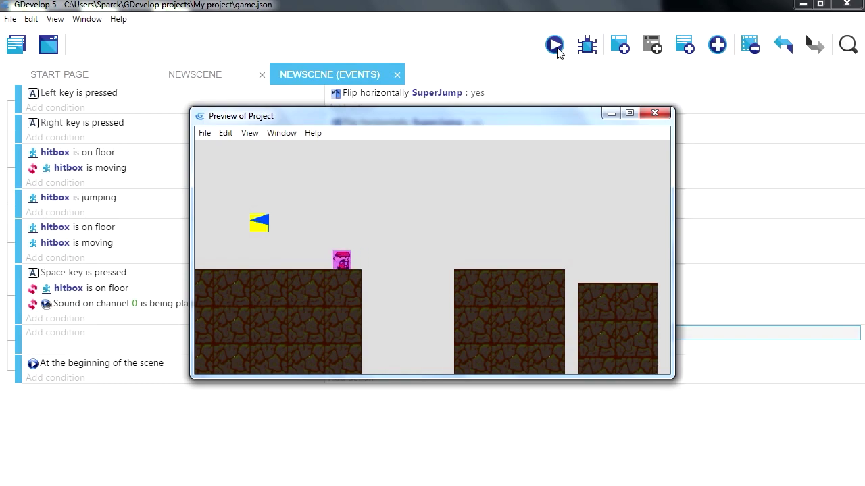
key(Right)
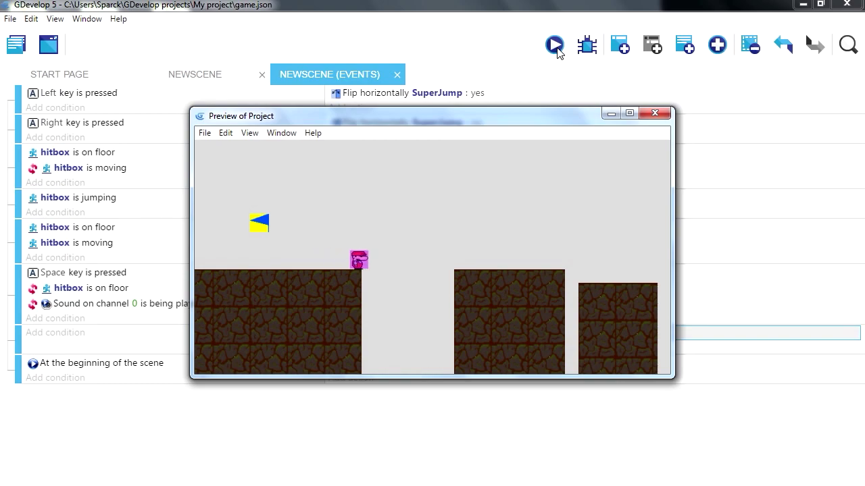
key(space)
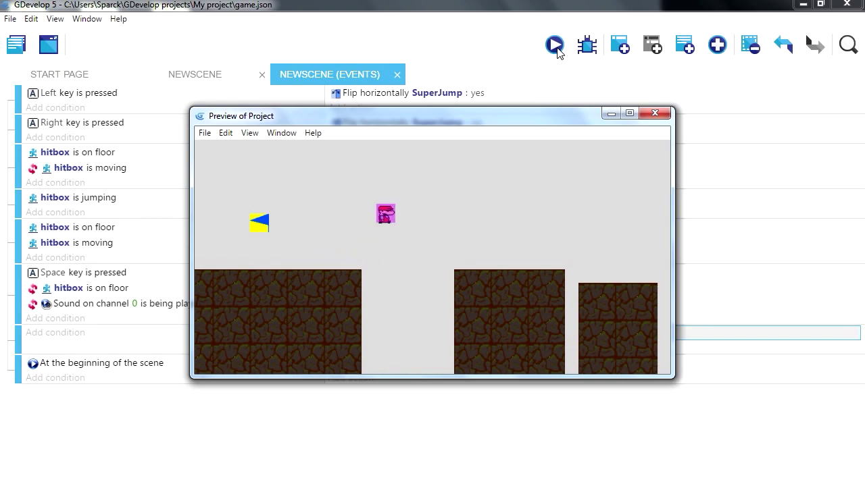
key(Left)
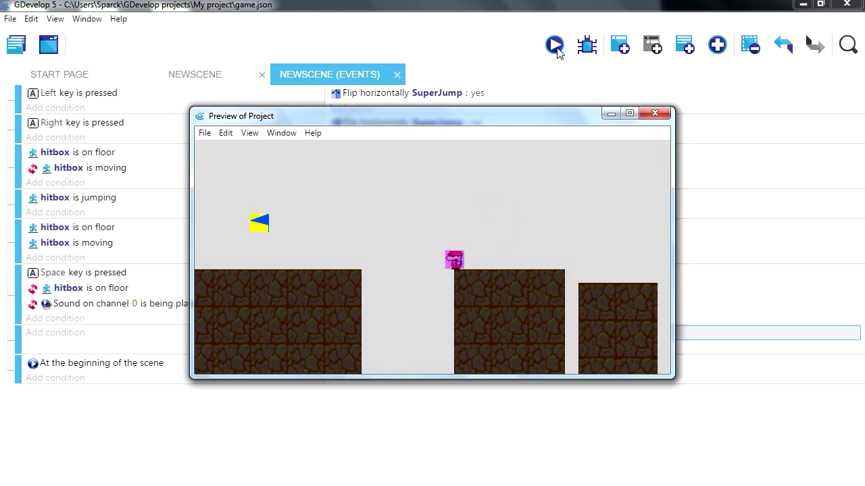
key(space)
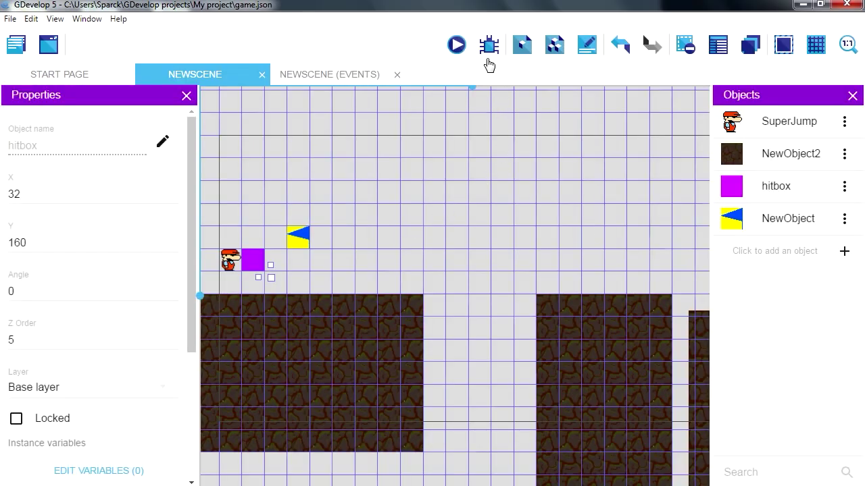
- Edit the hitbox's scene-start opacity in the events so it stops showing, then playtest with F5
click(352, 74)
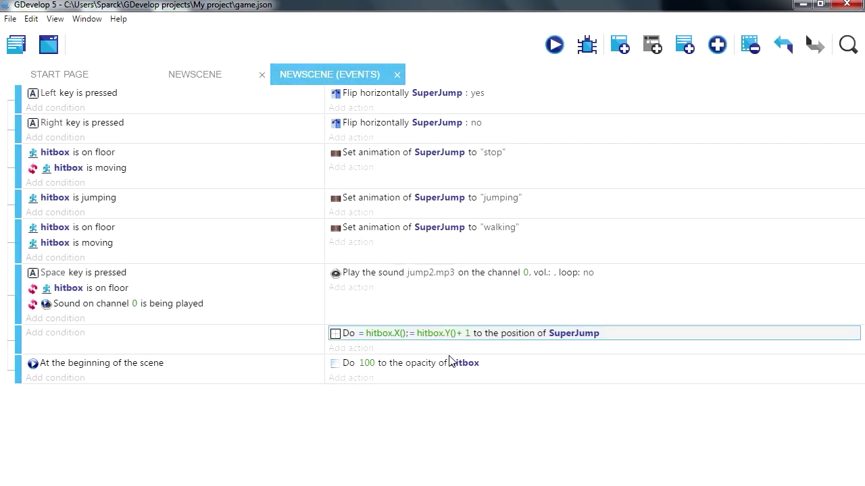
click(367, 364)
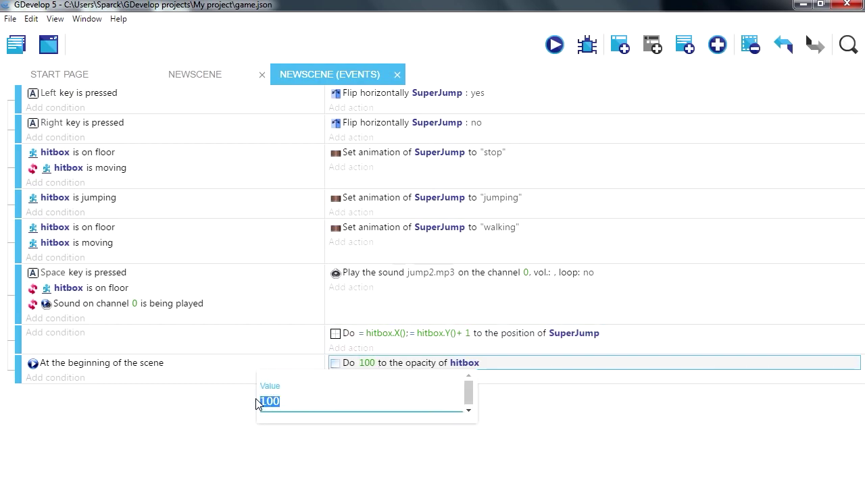
key(F5)
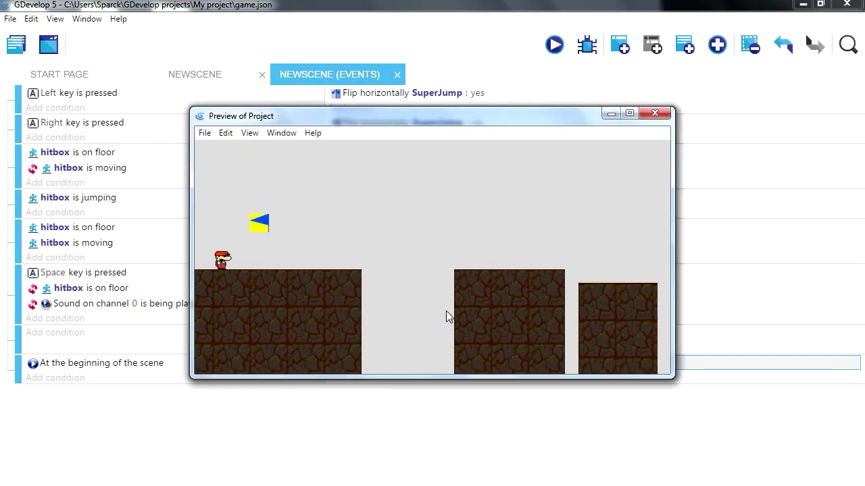
- Test jumps back and forth between the first and second platforms
key(Right)
key(Right)
key(space)
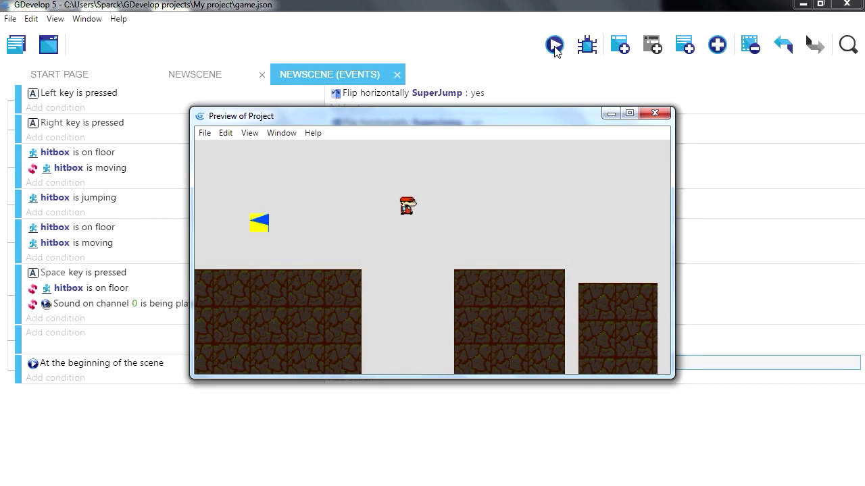
key(Left)
key(space)
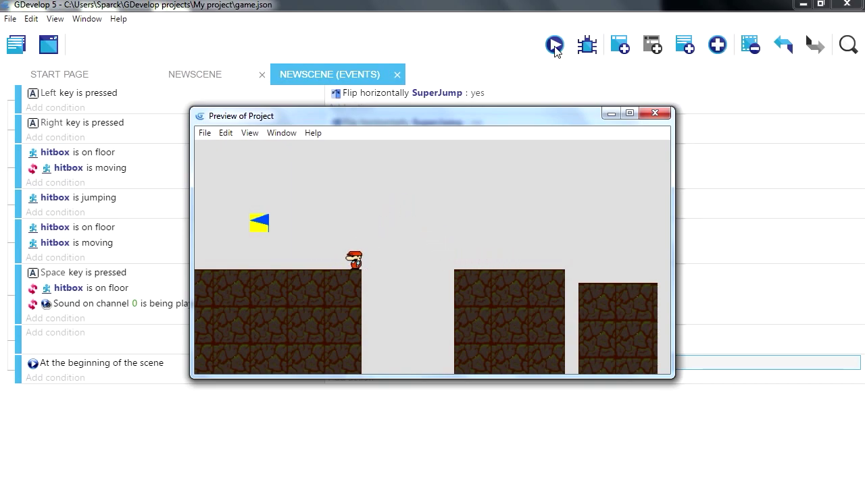
key(Right)
key(space)
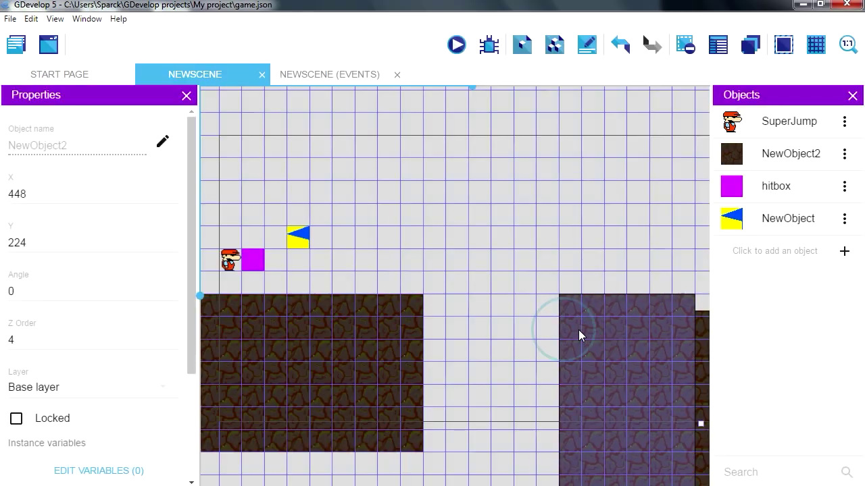
- Move the second platform one grid cell right to X 480 and try jumping the gap
drag(564, 331, 581, 331)
click(457, 46)
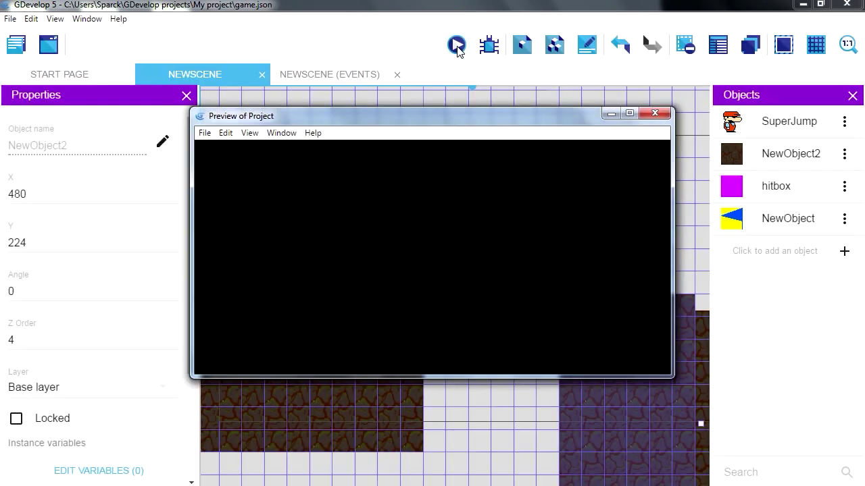
key(Right)
key(space)
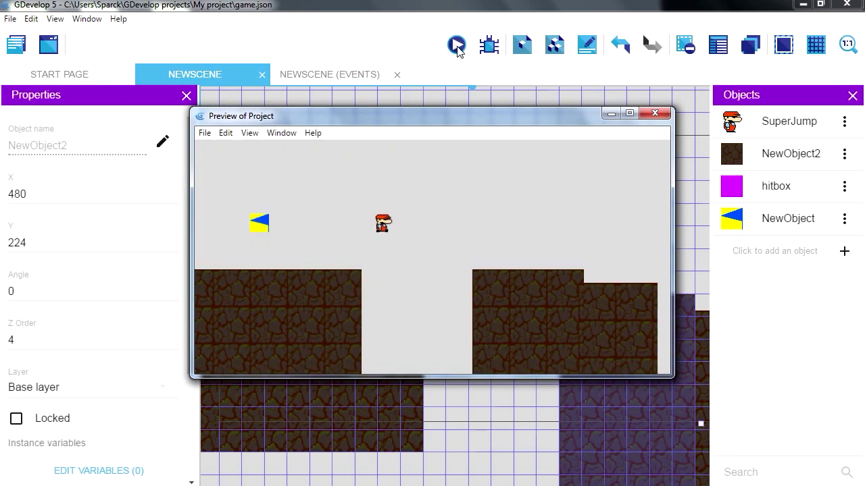
- Retry the wider jump, fall in, and drag the platform back left toward X 384
click(457, 46)
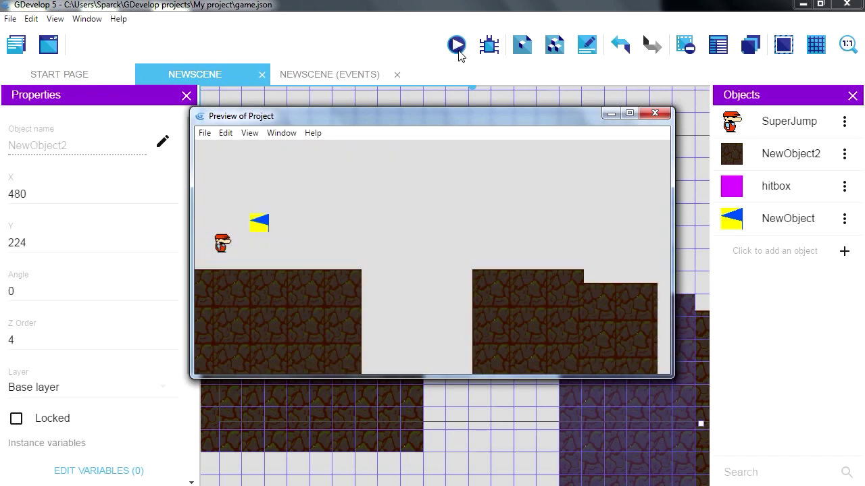
key(Right)
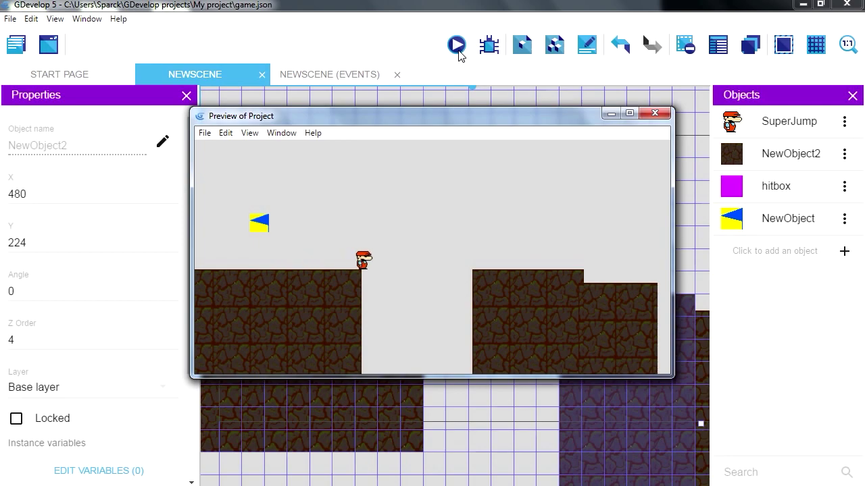
key(space)
click(654, 113)
mouse_move(611, 341)
mouse_down()
mouse_move(491, 339)
mouse_move(538, 339)
mouse_up()
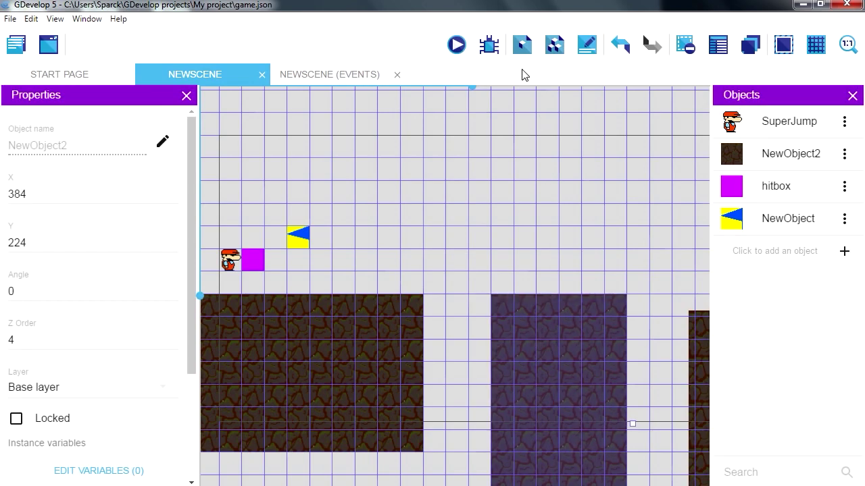
- Playtest the X 384 gap, jumping between the first and second platforms
click(457, 45)
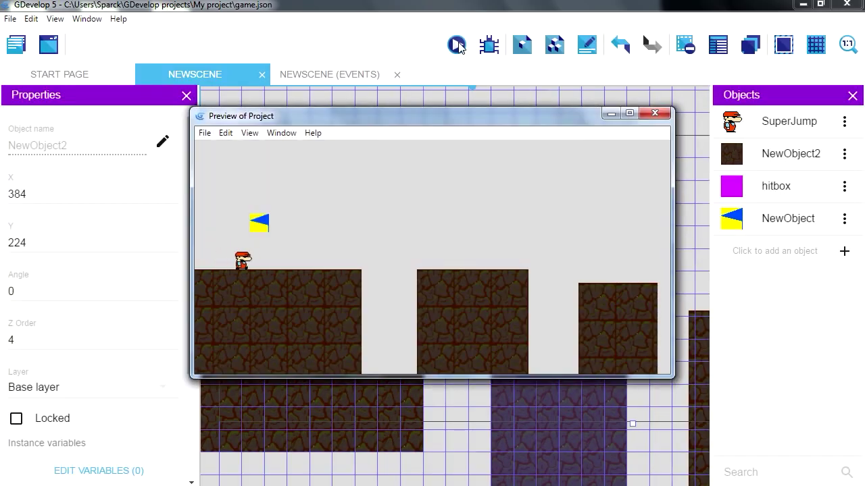
key(Right)
key(Left)
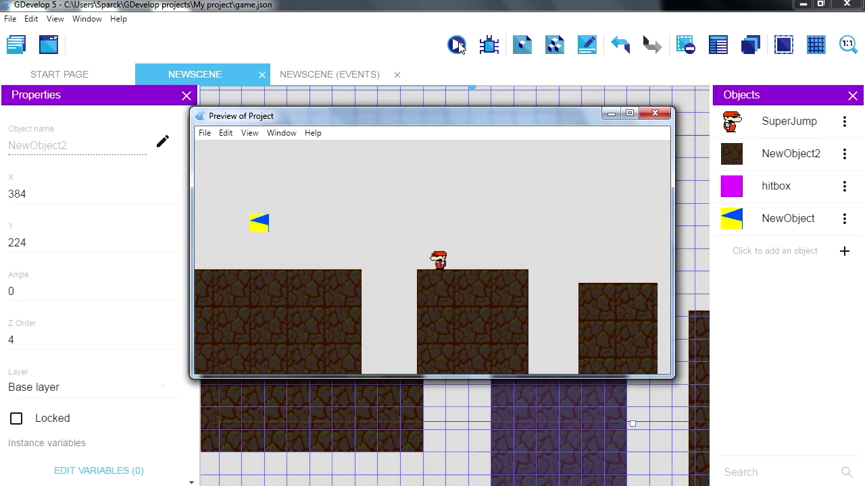
key(space)
key(Right)
key(space)
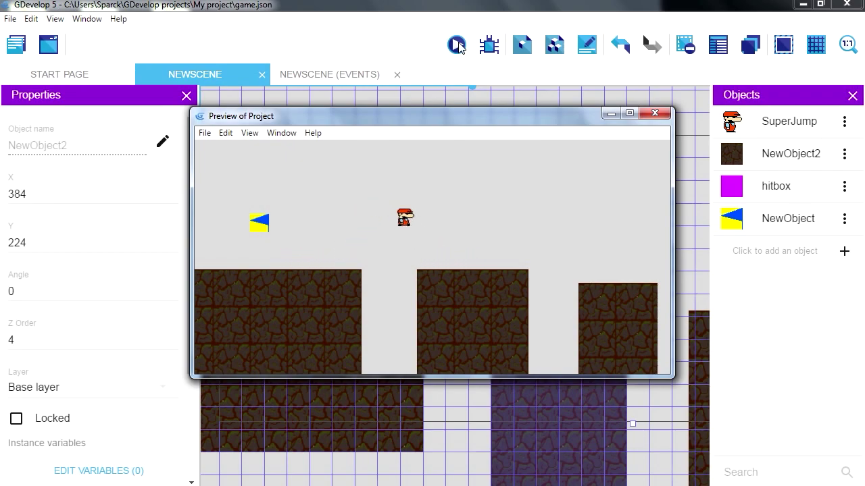
key(Left)
key(space)
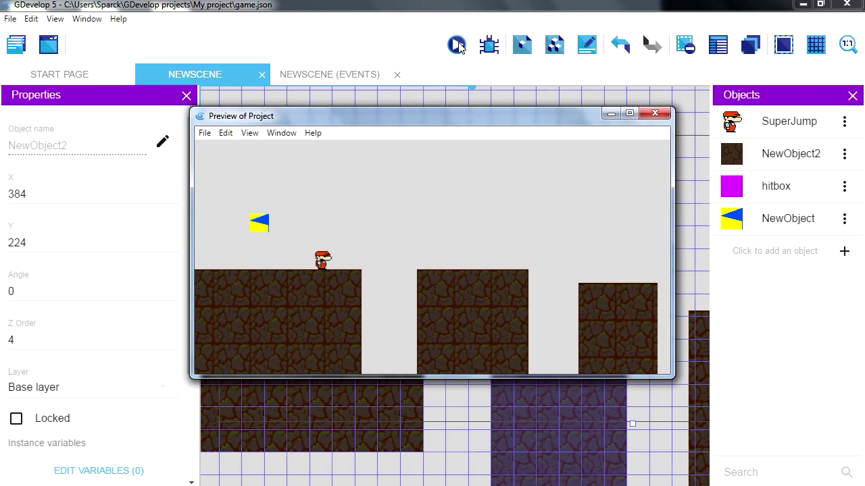
- Keep jumping between platforms, land on the third platform, and close the playtest
key(Right)
key(space)
key(Left)
key(space)
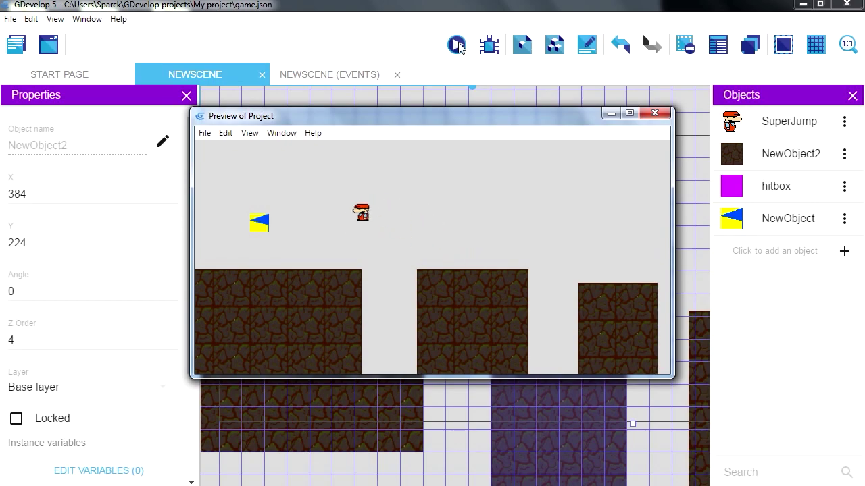
key(Right)
key(space)
key(space)
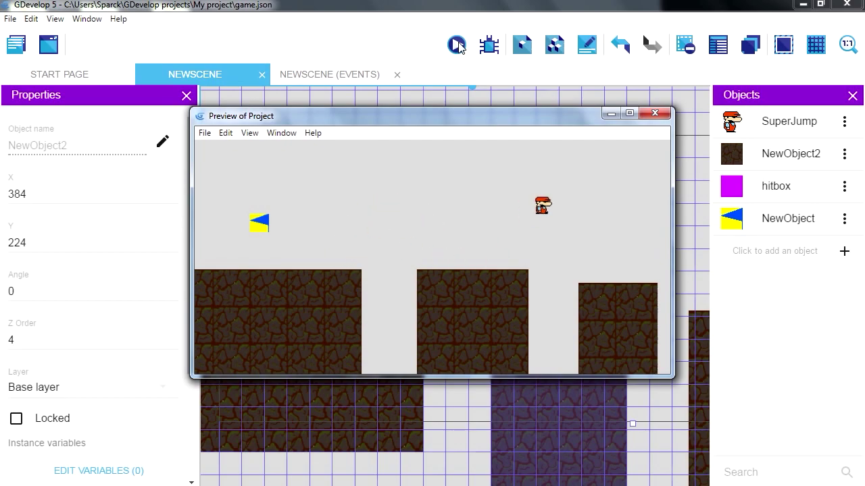
key(Left)
key(space)
key(alt+F4)
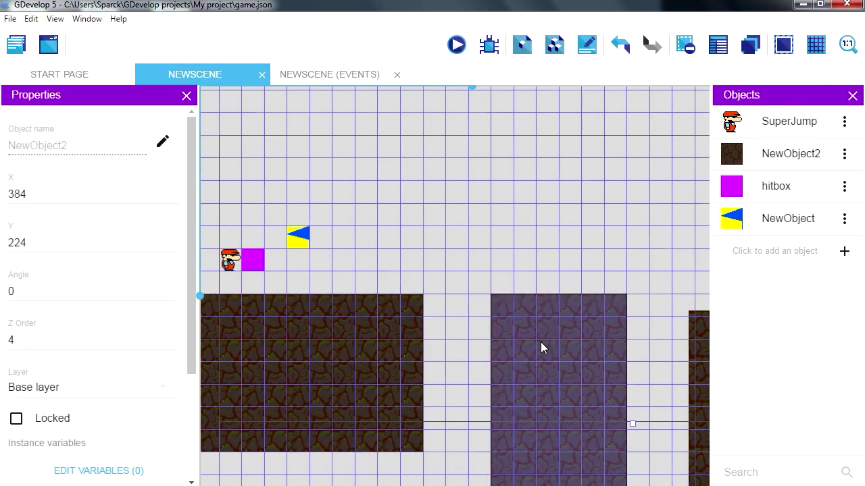
- Move the rightmost block onto the first platform's right end at X 224 as a raised step
drag(695, 347, 565, 271)
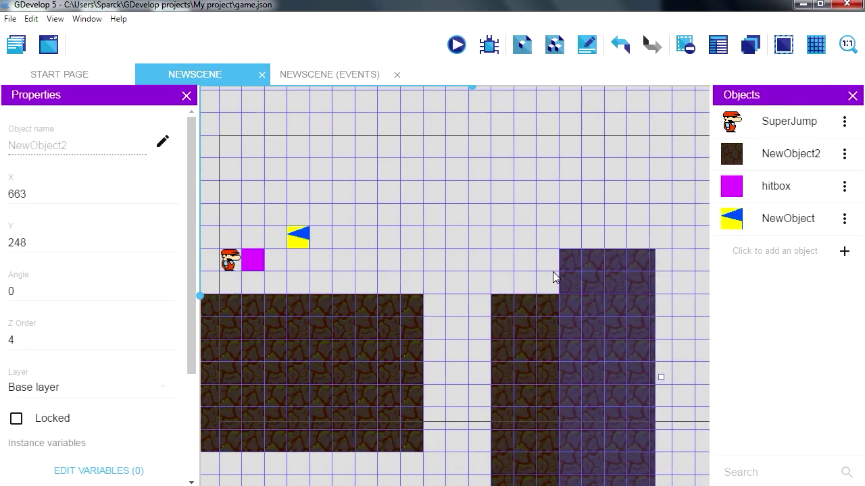
mouse_move(556, 270)
mouse_down()
mouse_move(393, 282)
mouse_move(388, 262)
mouse_up()
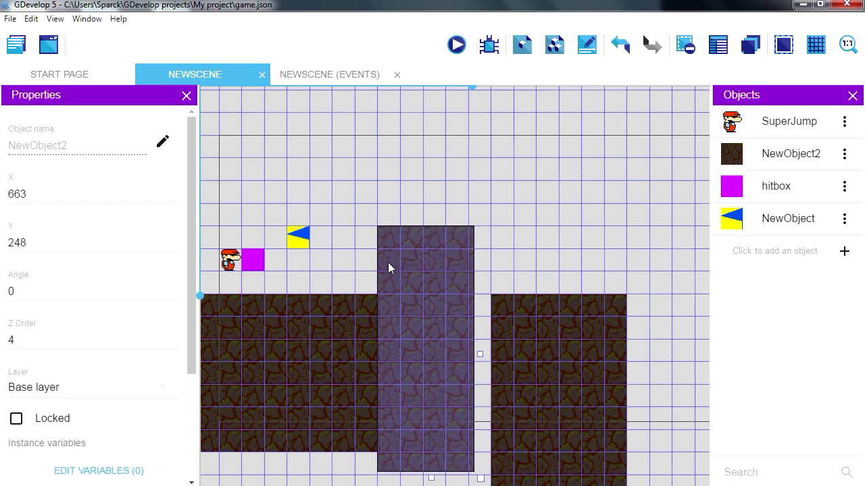
click(456, 47)
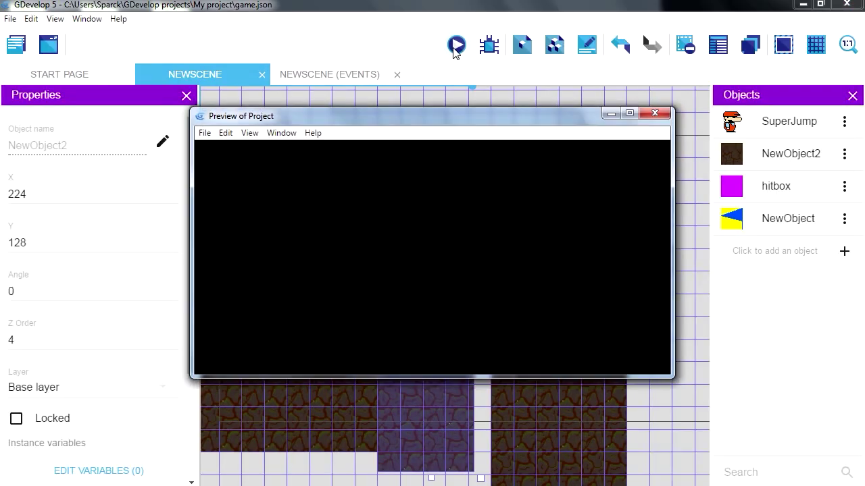
- Playtest walking right and jumping onto the raised step
key(Right)
key(space)
key(Right)
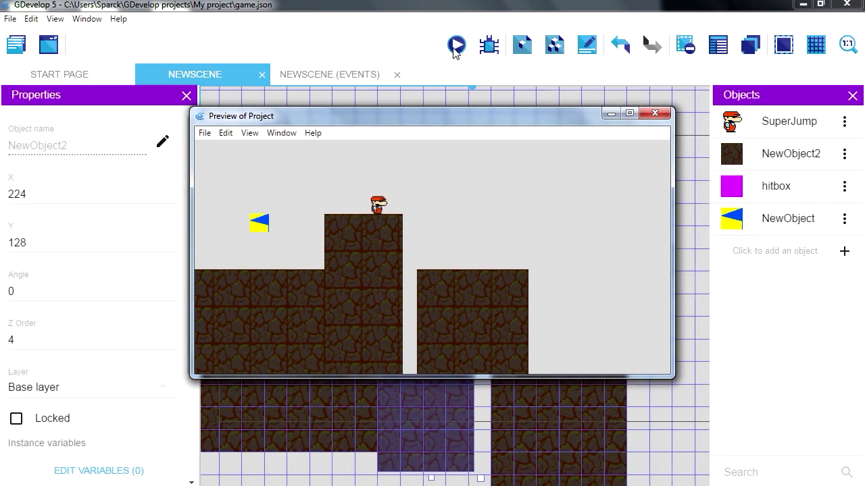
key(Left)
key(space)
key(Right)
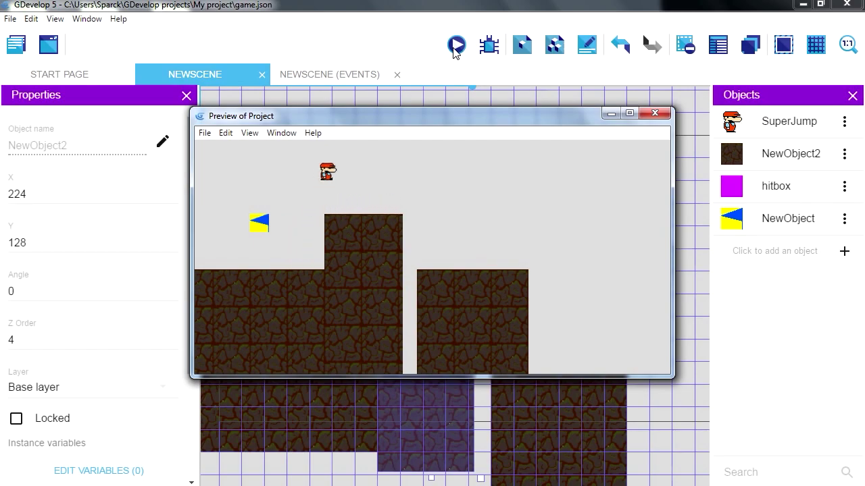
- Jump beside the step again, close the playtest, and raise the block one grid cell
key(Left)
key(Right)
key(Right)
key(space)
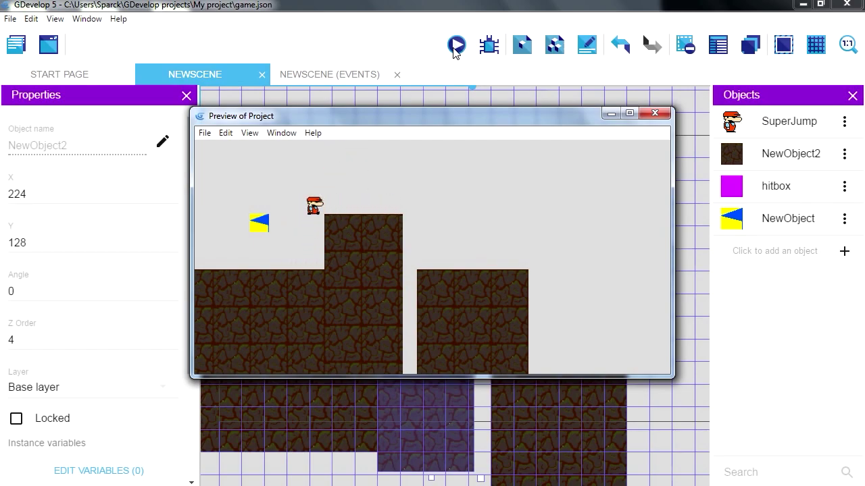
key(space)
key(space)
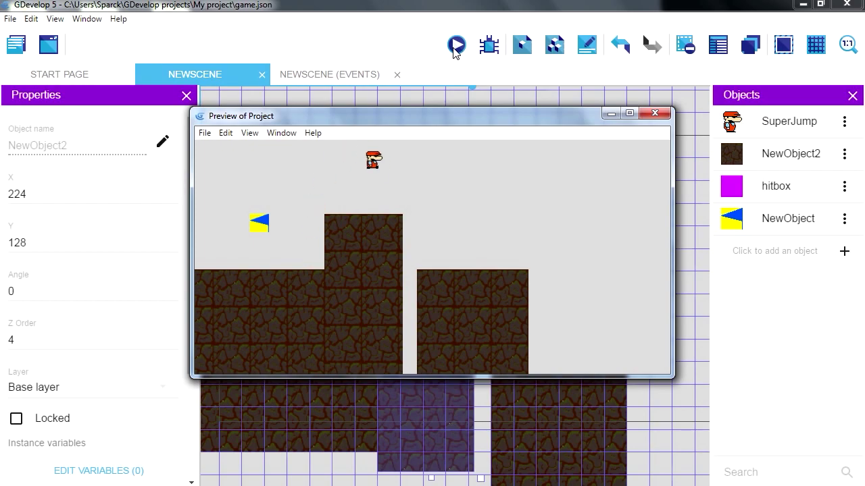
key(alt+F4)
drag(442, 205, 442, 182)
- Playtest the Y 96 block, jumping repeatedly at its base
click(457, 46)
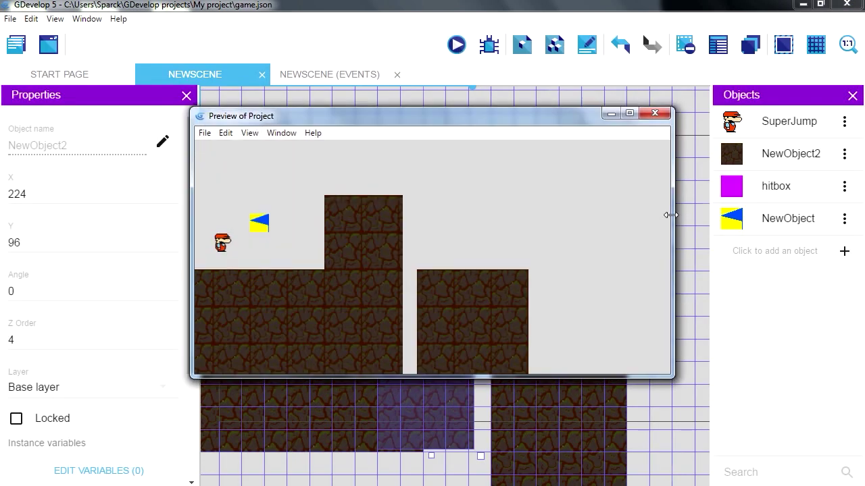
key(Right)
key(space)
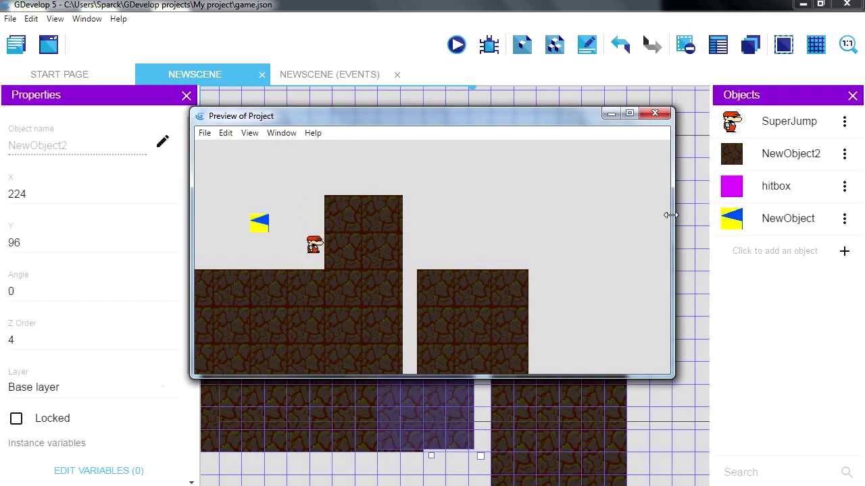
key(space)
key(space)
key(Left)
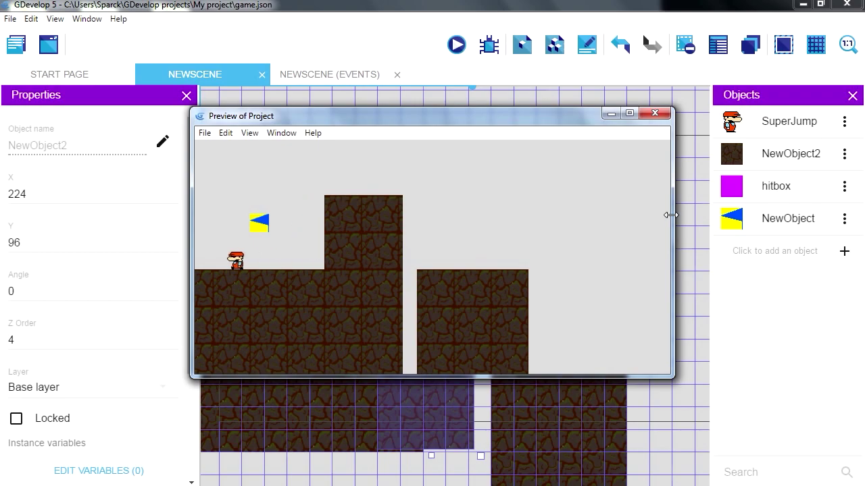